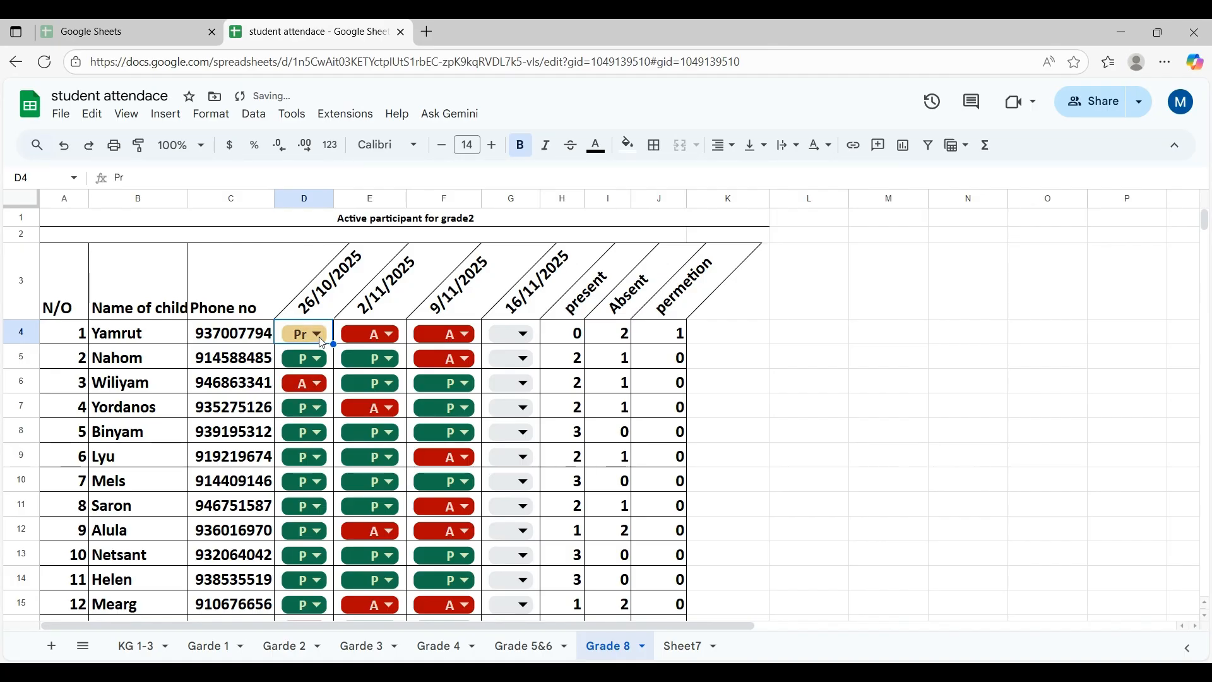
# Mark the first student as A for 26/10/2025 and inspect the present and Absent count formulas
pyautogui.click(318, 334)
pyautogui.click(298, 385)
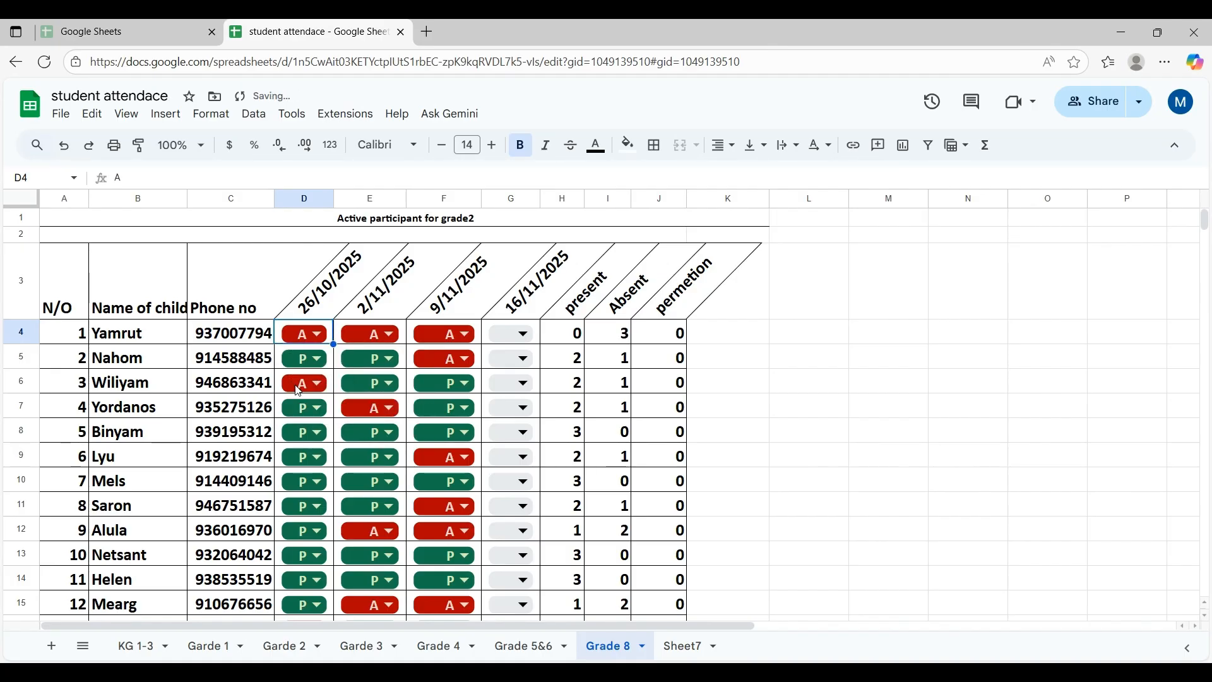
pyautogui.click(573, 346)
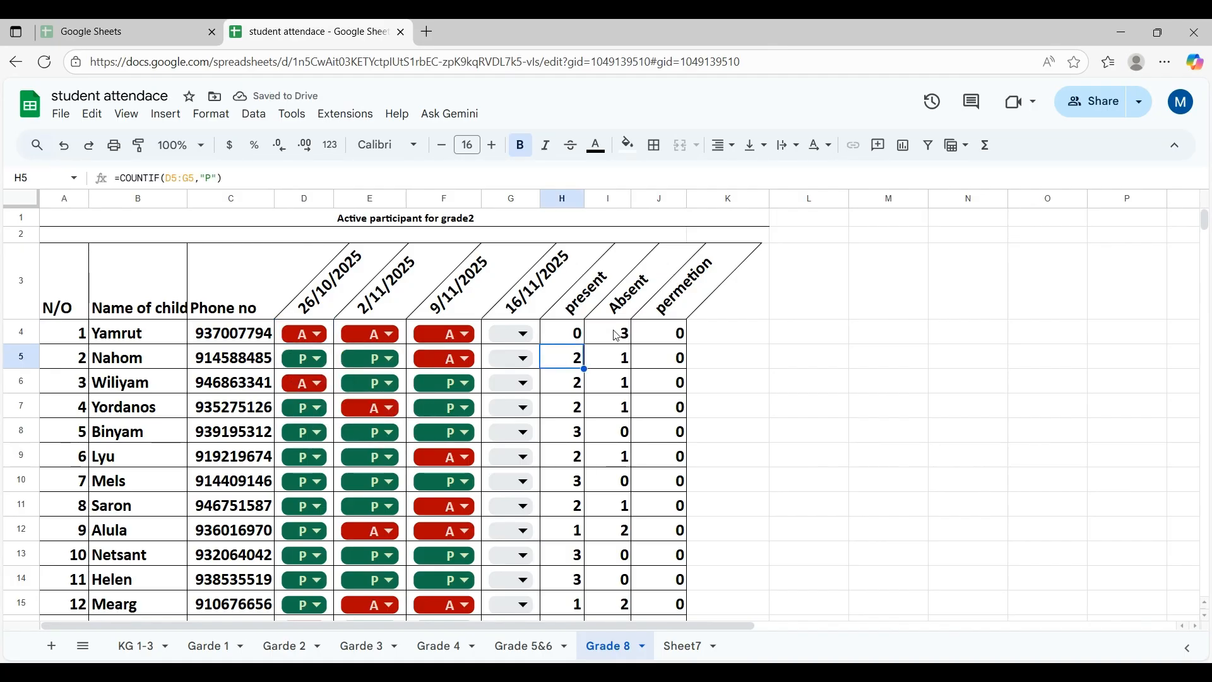
pyautogui.click(618, 336)
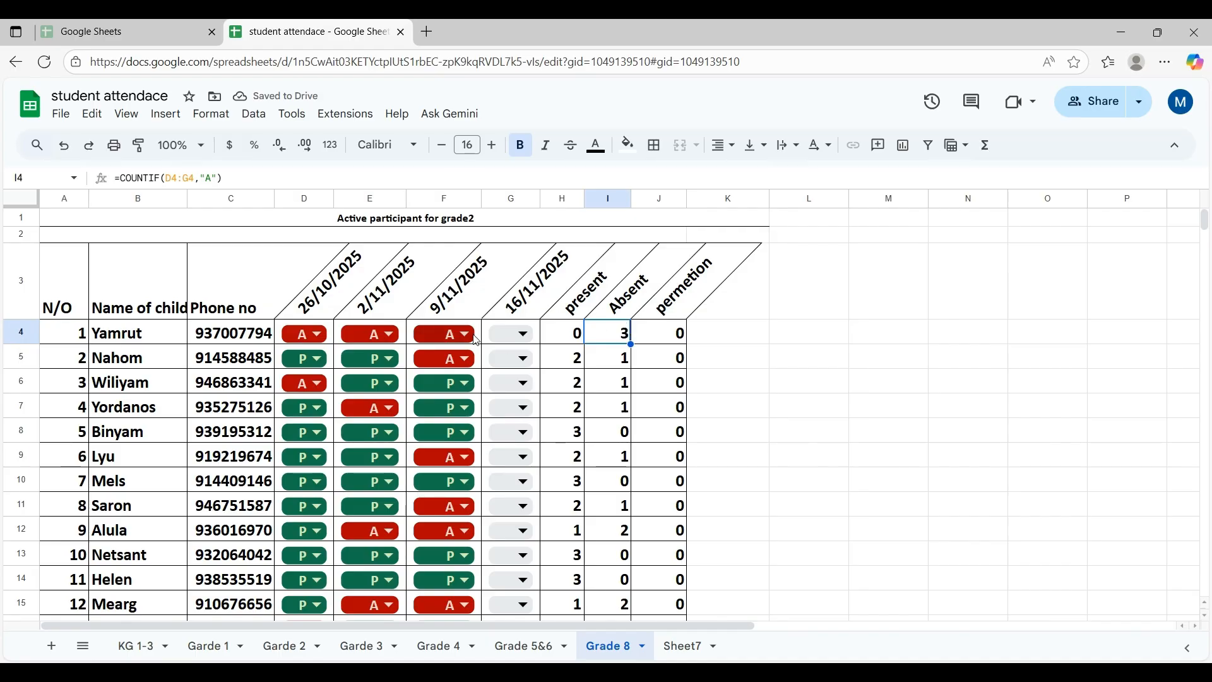
# Switch the first student's 9/11/2025 status to Pr and back to A
pyautogui.doubleClick(436, 337)
pyautogui.click(433, 417)
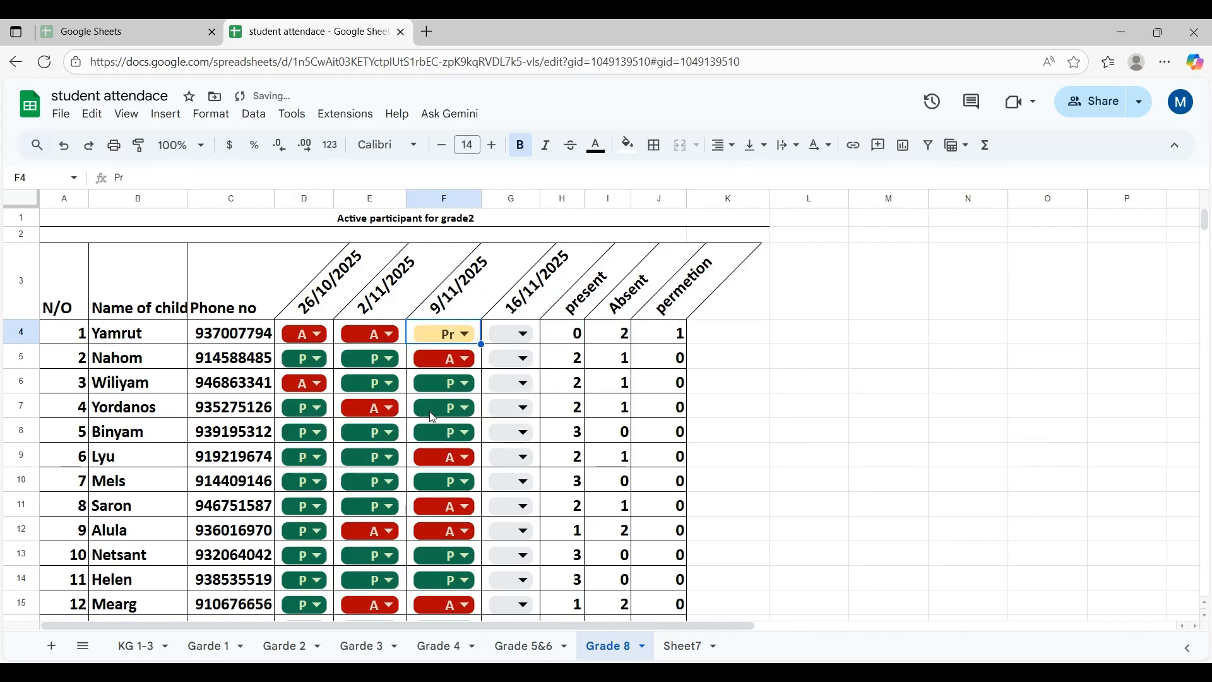
pyautogui.click(467, 335)
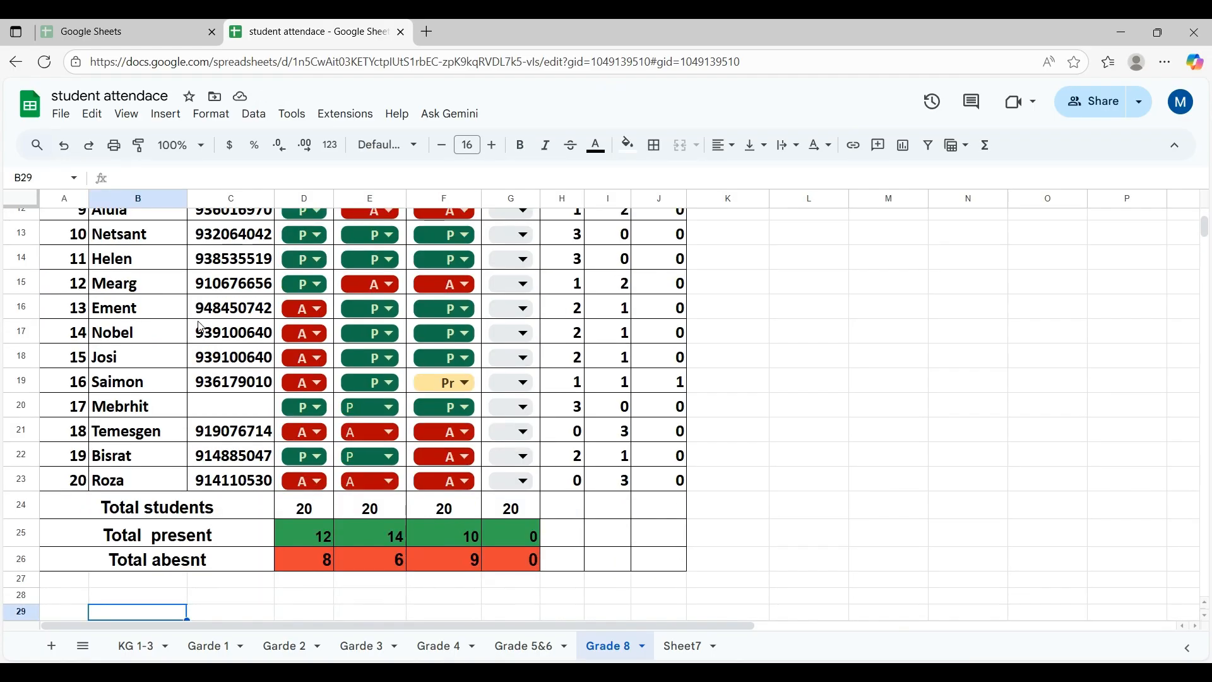
# Examine the total students and total present rows beneath the attendance table, checking the COUNTIF formulas for each date against the entries above
pyautogui.press('Down')
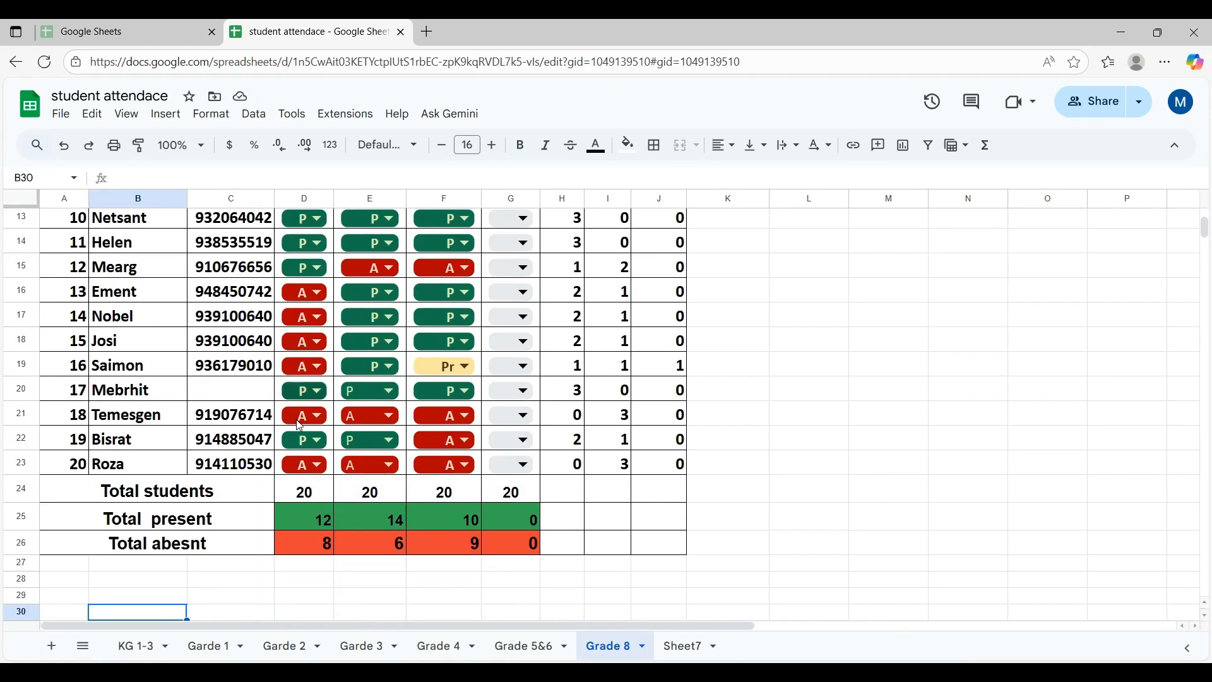
pyautogui.click(317, 499)
pyautogui.press('Down')
pyautogui.press('Down')
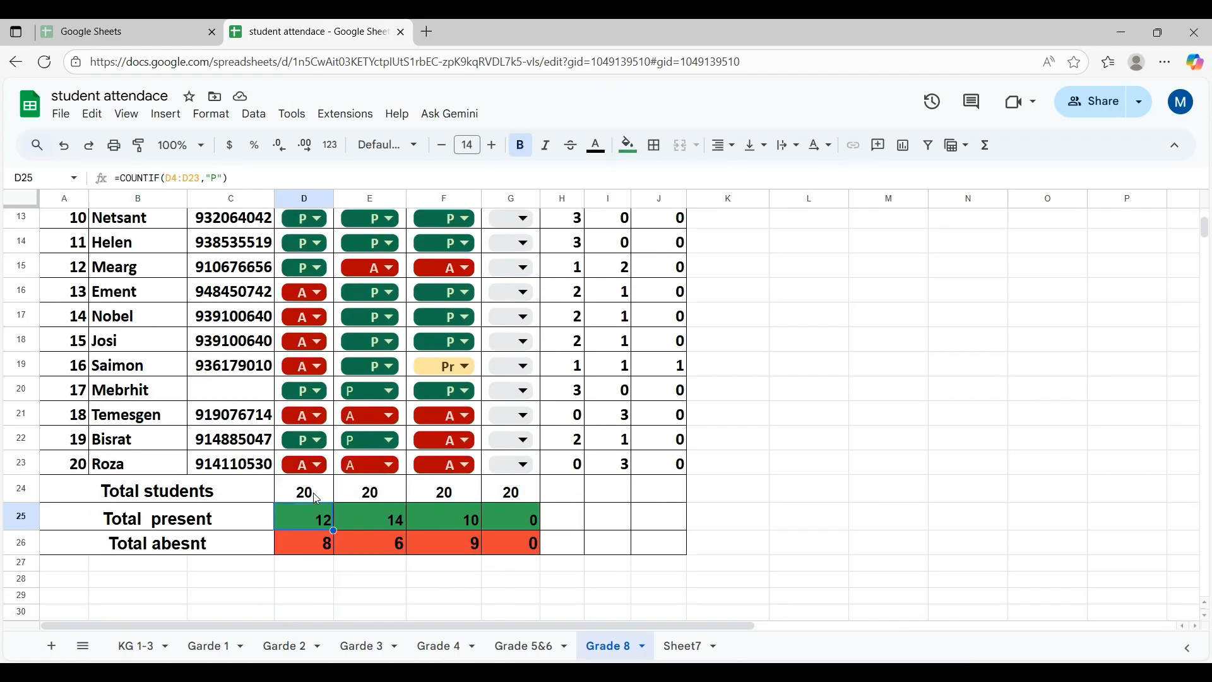
pyautogui.press('Right')
pyautogui.press('Right')
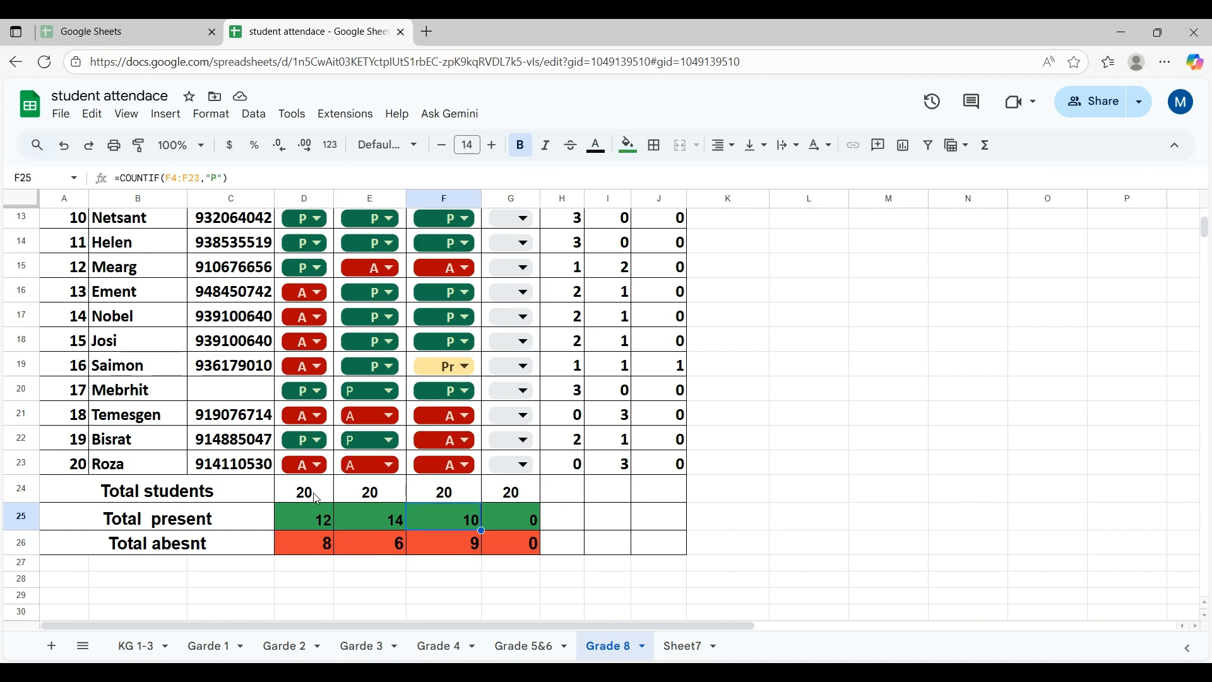
pyautogui.press('Left')
pyautogui.press('Up')
pyautogui.press('Up')
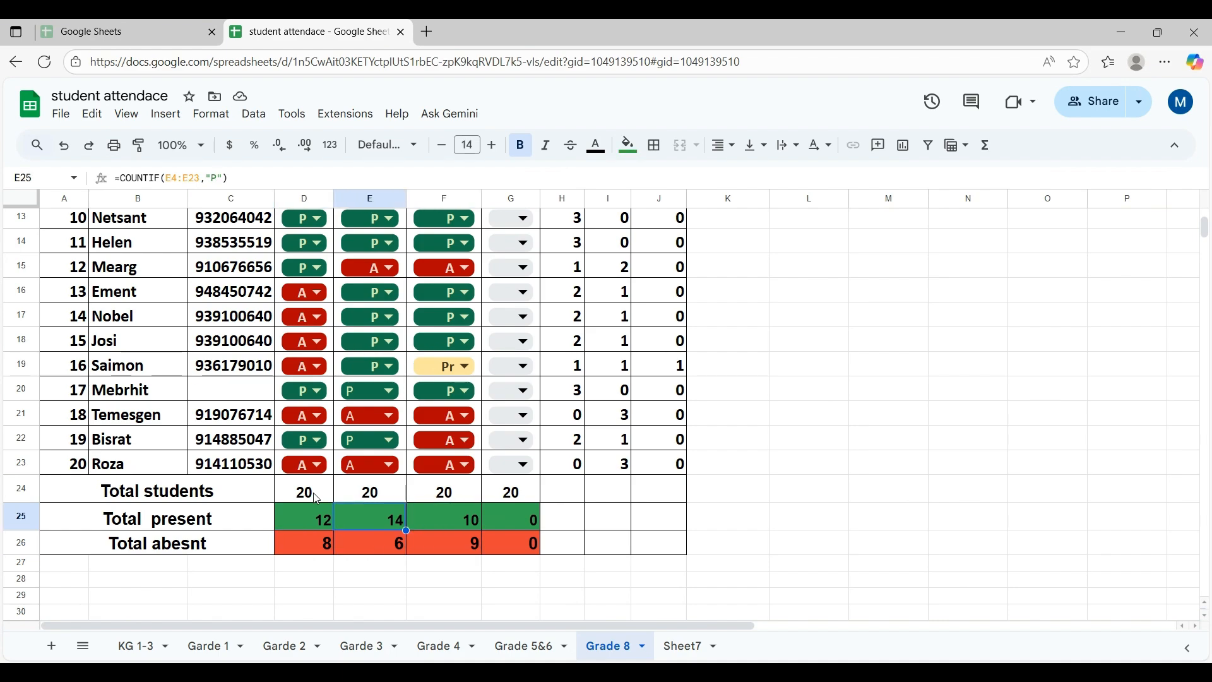
pyautogui.press('Right')
pyautogui.press('Down')
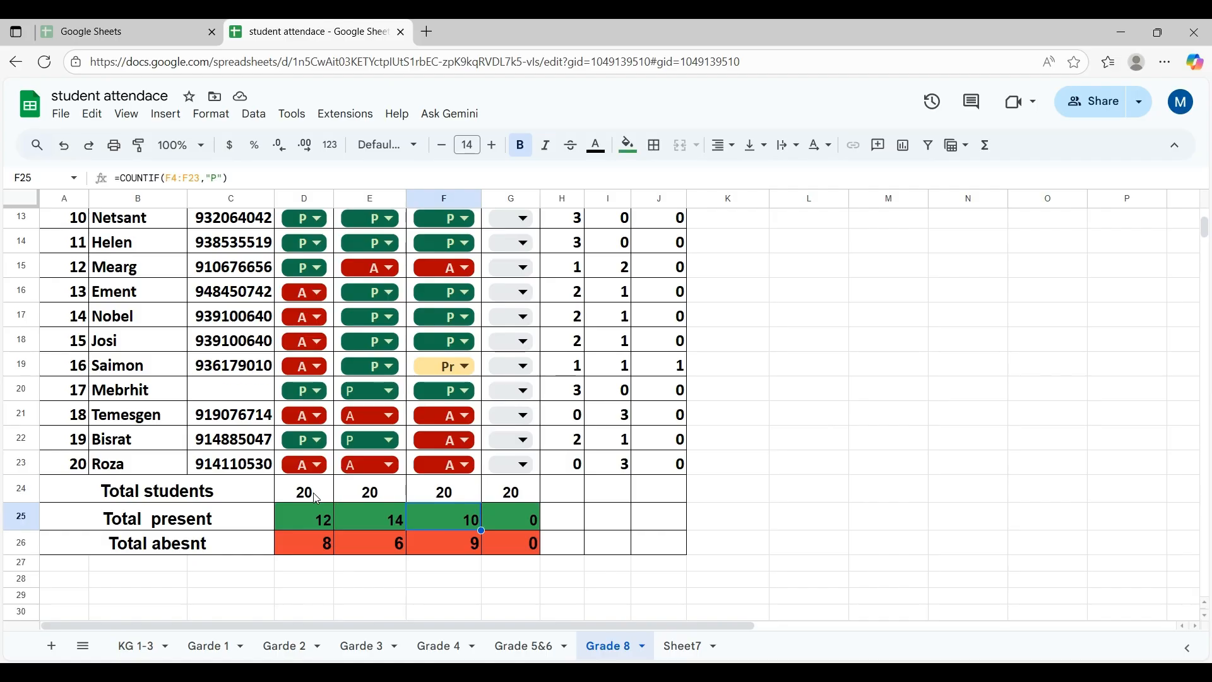
pyautogui.press('Up')
pyautogui.press('Up')
pyautogui.press('Up')
pyautogui.press('Up')
pyautogui.press('Up')
pyautogui.press('Up')
pyautogui.press('Up')
pyautogui.press('Up')
pyautogui.press('Up')
pyautogui.press('Up')
pyautogui.press('Up')
pyautogui.press('Up')
pyautogui.press('Up')
pyautogui.press('Up')
pyautogui.press('Up')
pyautogui.press('Up')
pyautogui.press('Up')
pyautogui.press('Up')
pyautogui.press('Up')
pyautogui.press('Up')
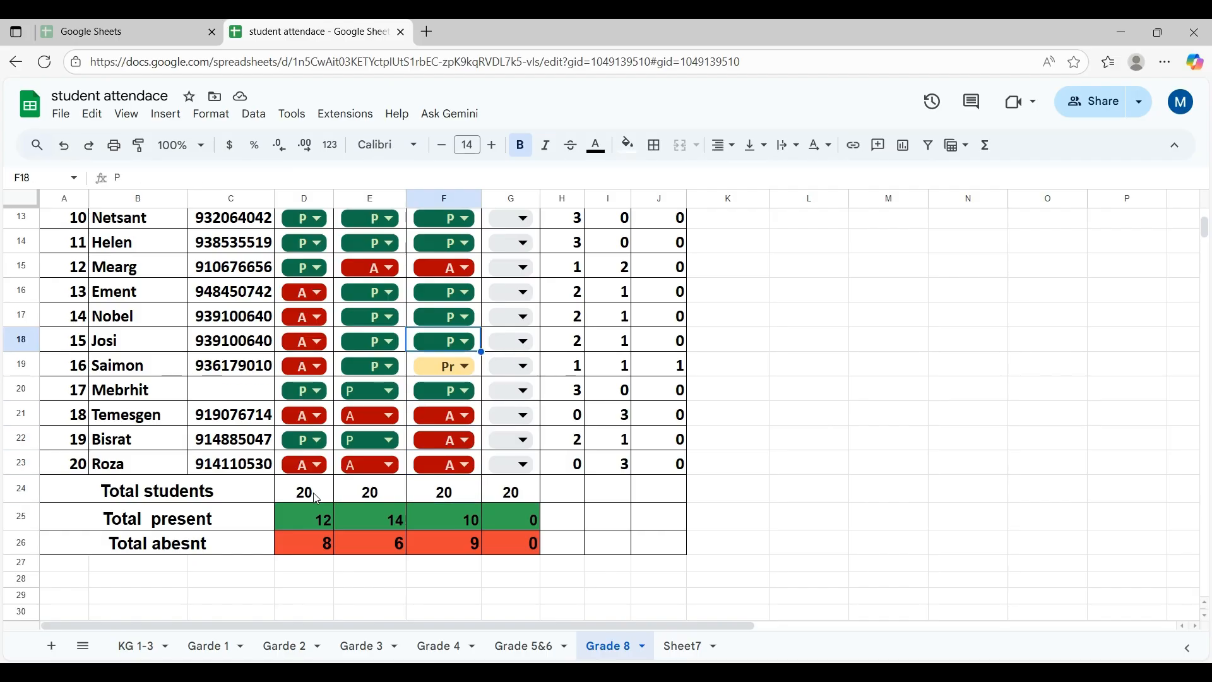
pyautogui.press('Up')
pyautogui.press('Up')
pyautogui.press('Up')
pyautogui.press('Up')
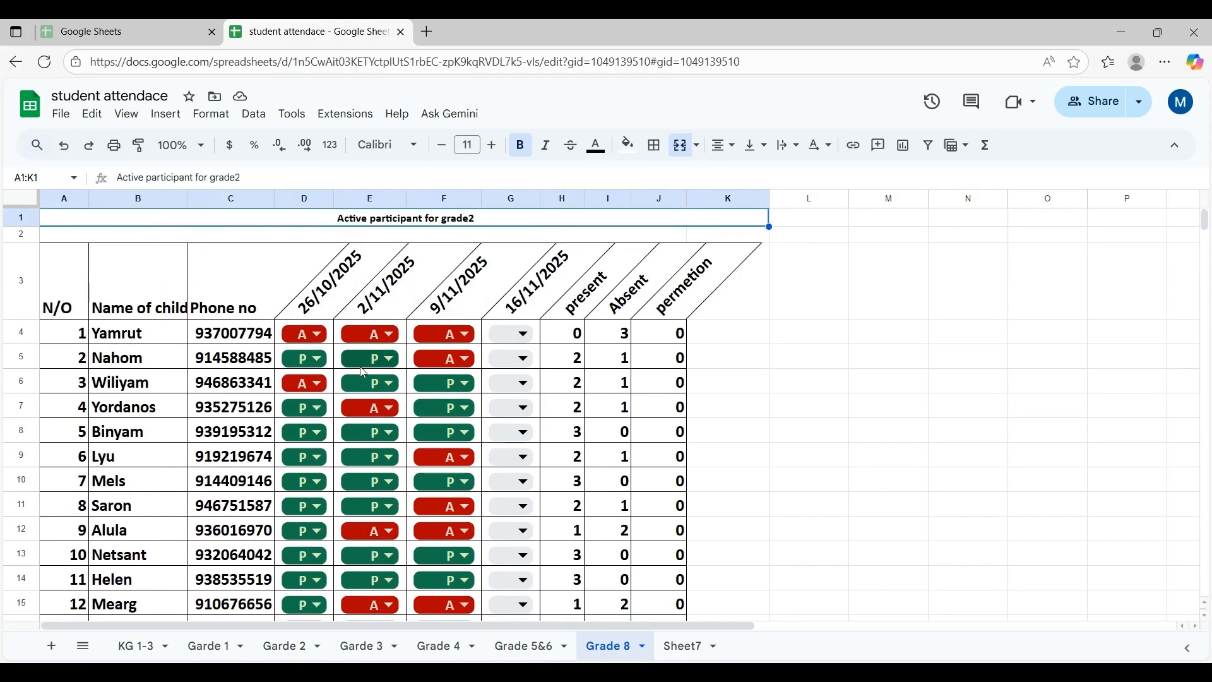
pyautogui.click(321, 334)
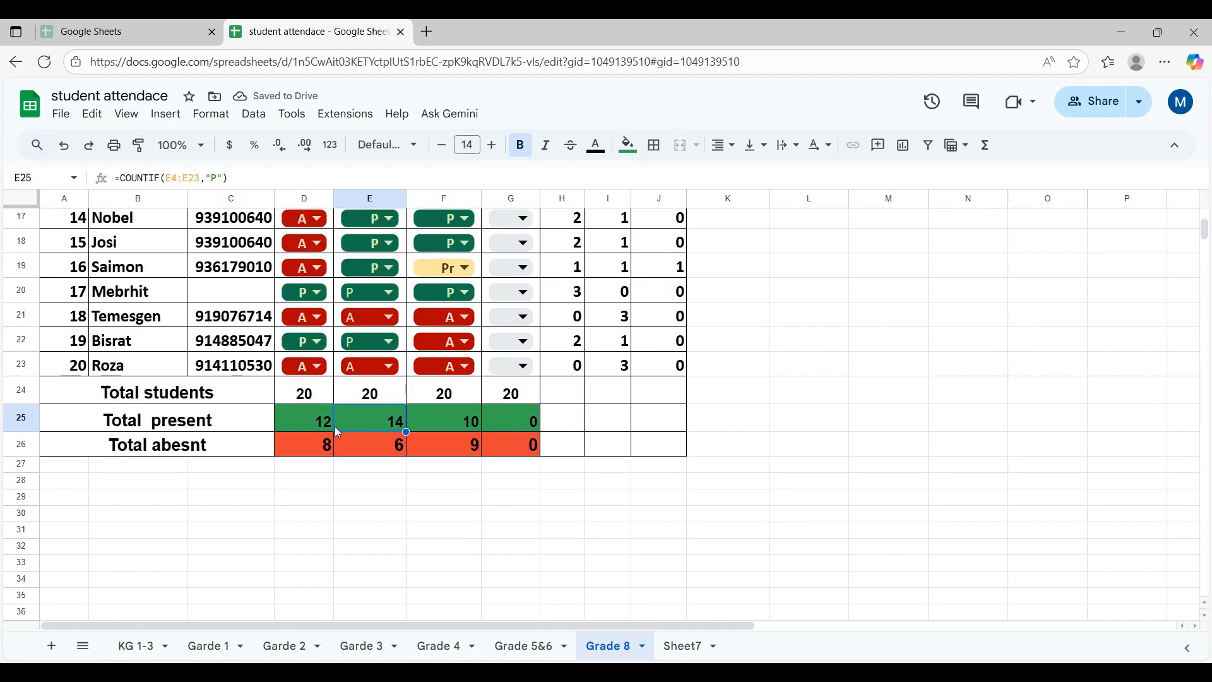
pyautogui.click(331, 426)
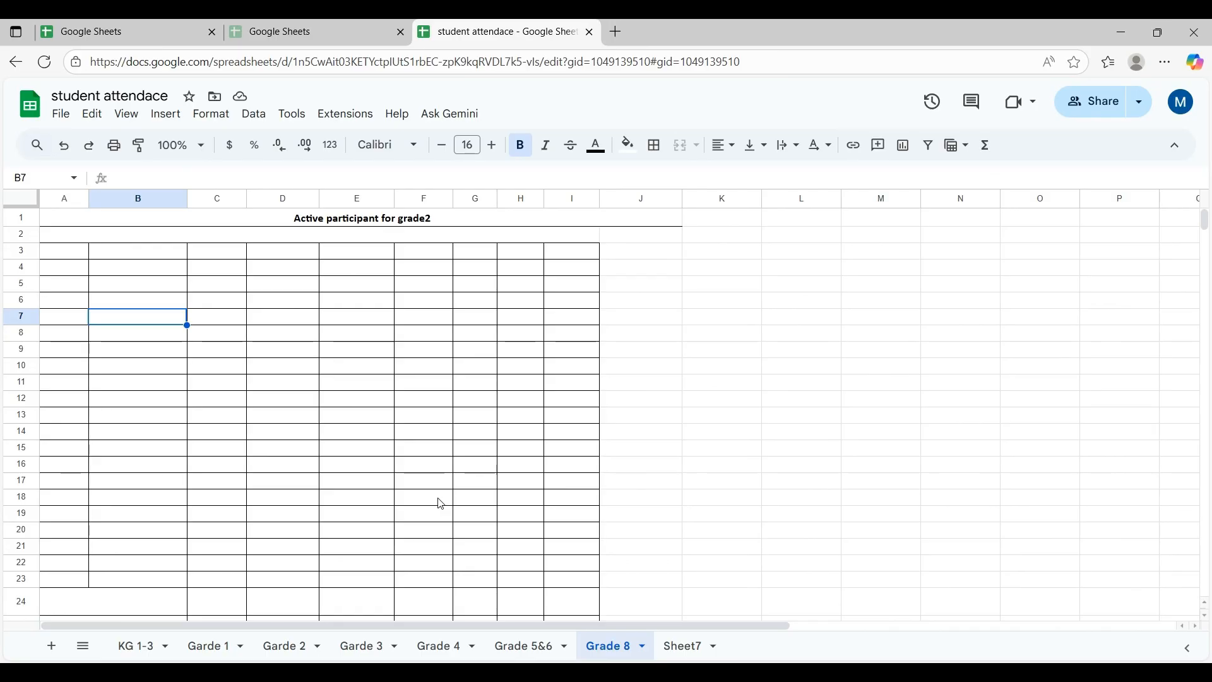
pyautogui.click(111, 254)
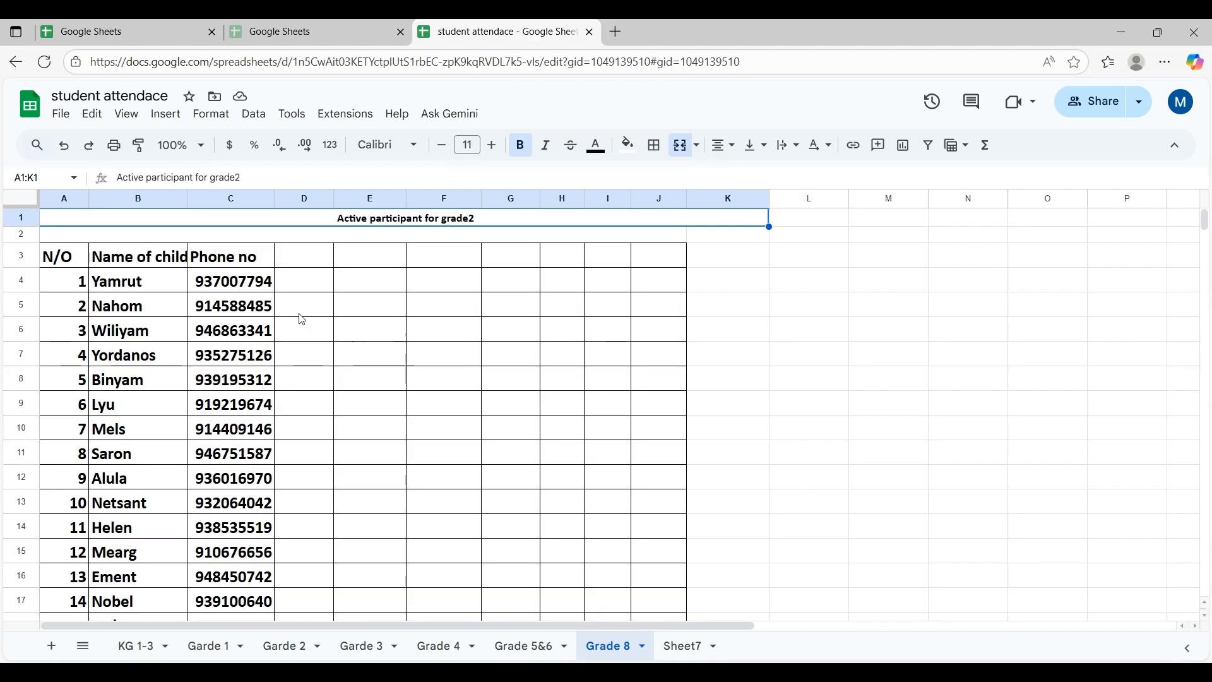
pyautogui.click(318, 260)
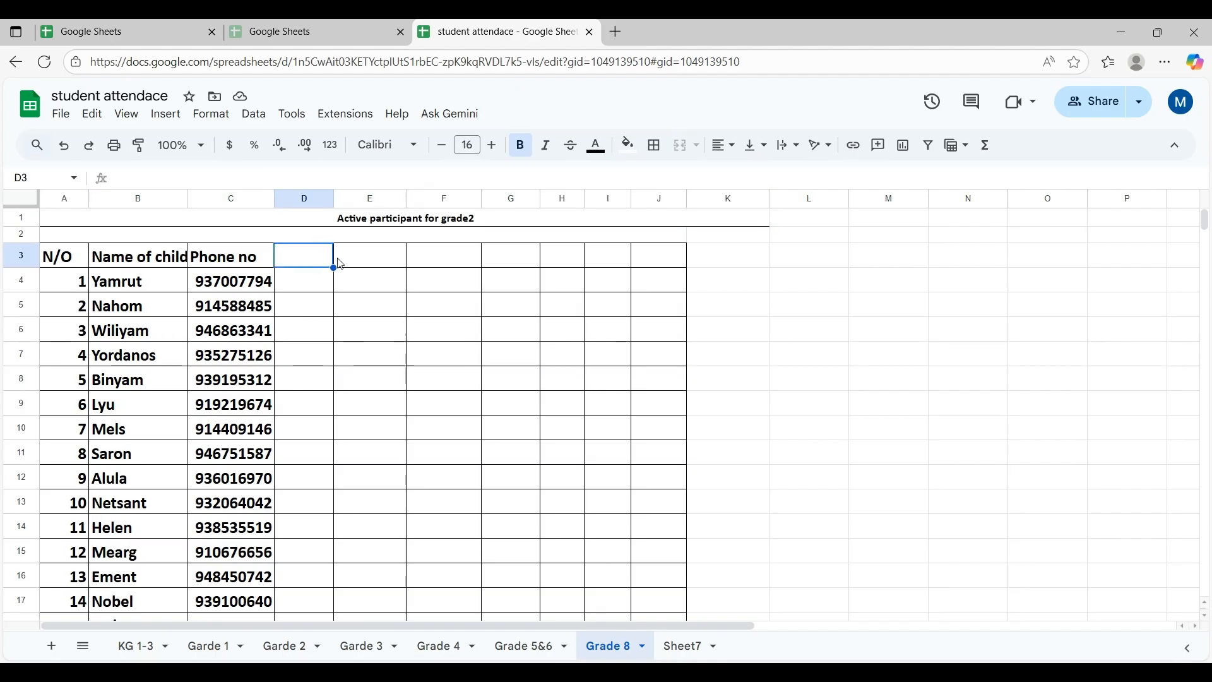
pyautogui.click(360, 264)
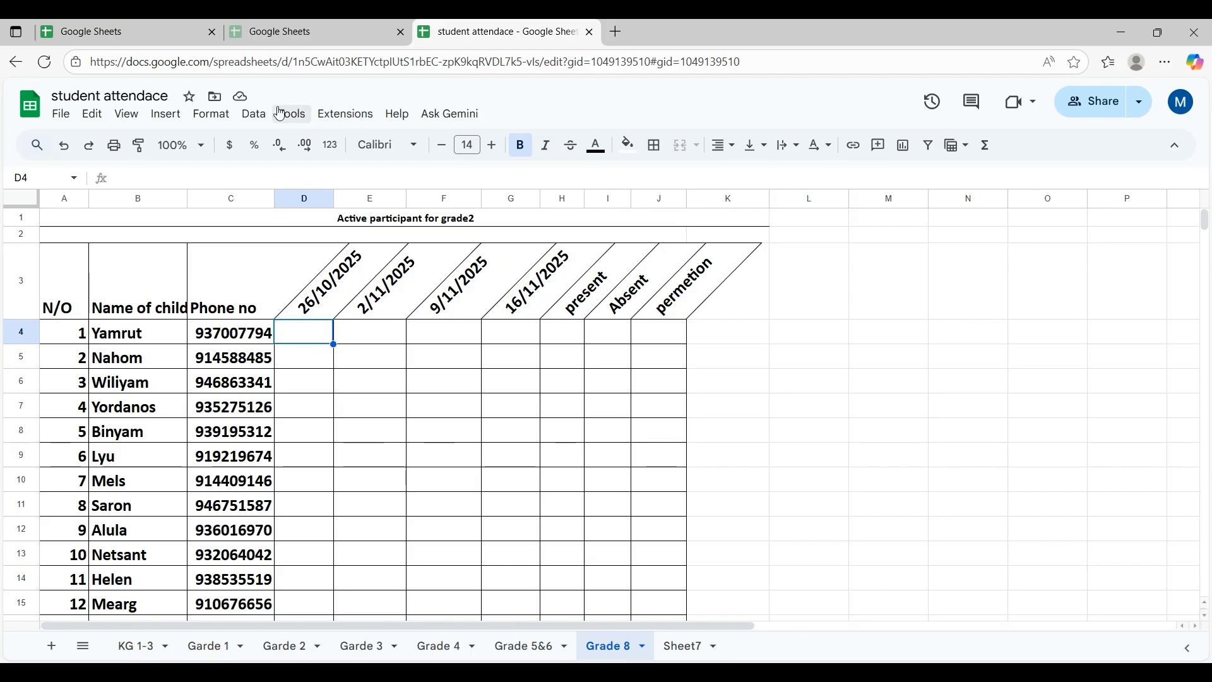
# Add a dropdown data validation rule to cell D4, the first student's 26/10/2025 entry
pyautogui.click(261, 115)
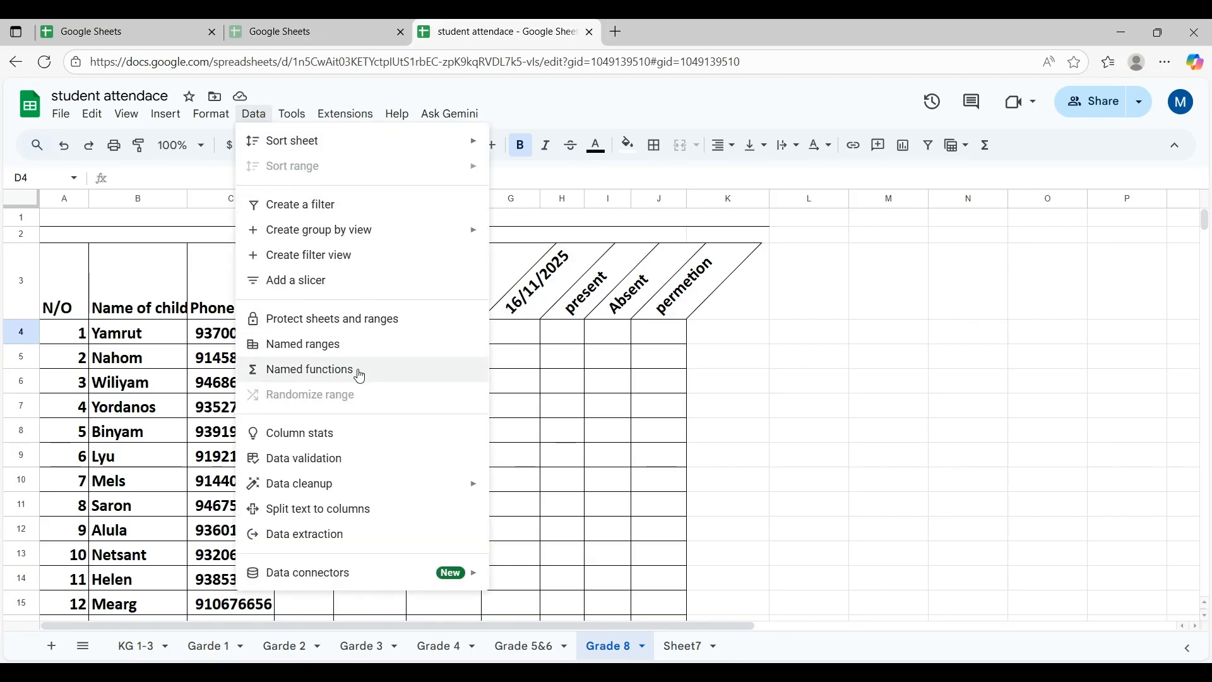
pyautogui.click(304, 459)
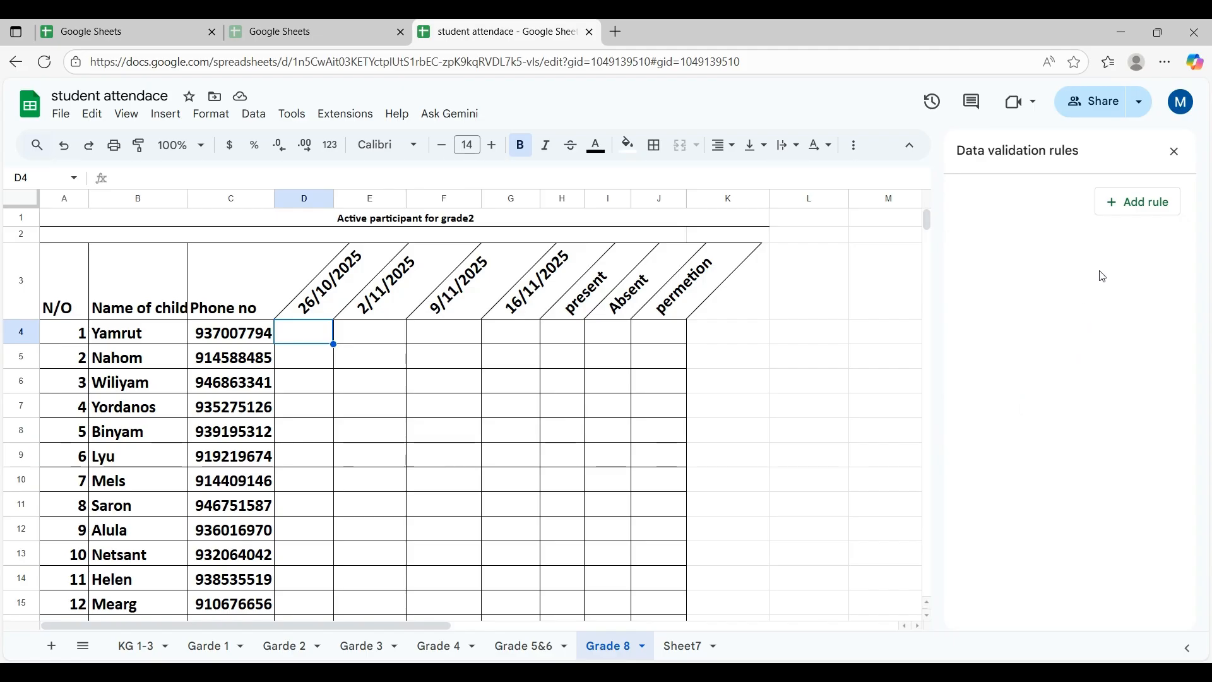
pyautogui.click(1125, 212)
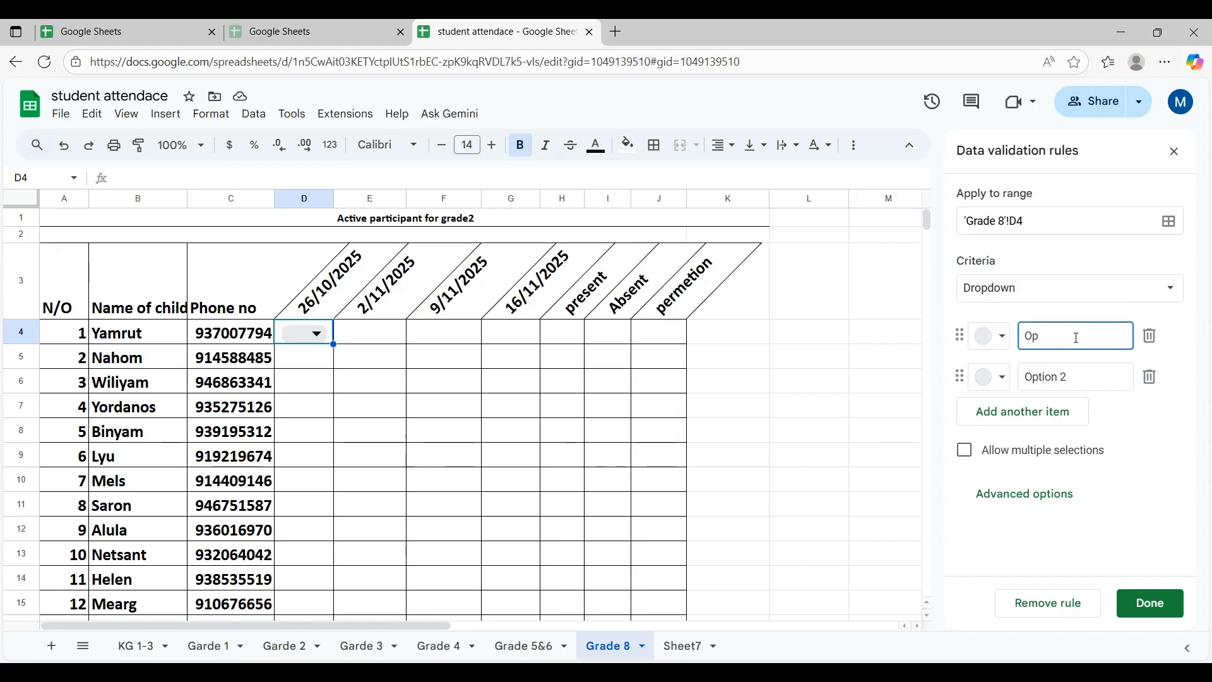
# Set the dropdown rule's first two options to P and A
pyautogui.press('BackSpace')
pyautogui.press('BackSpace')
pyautogui.write('p')
pyautogui.click(1086, 378)
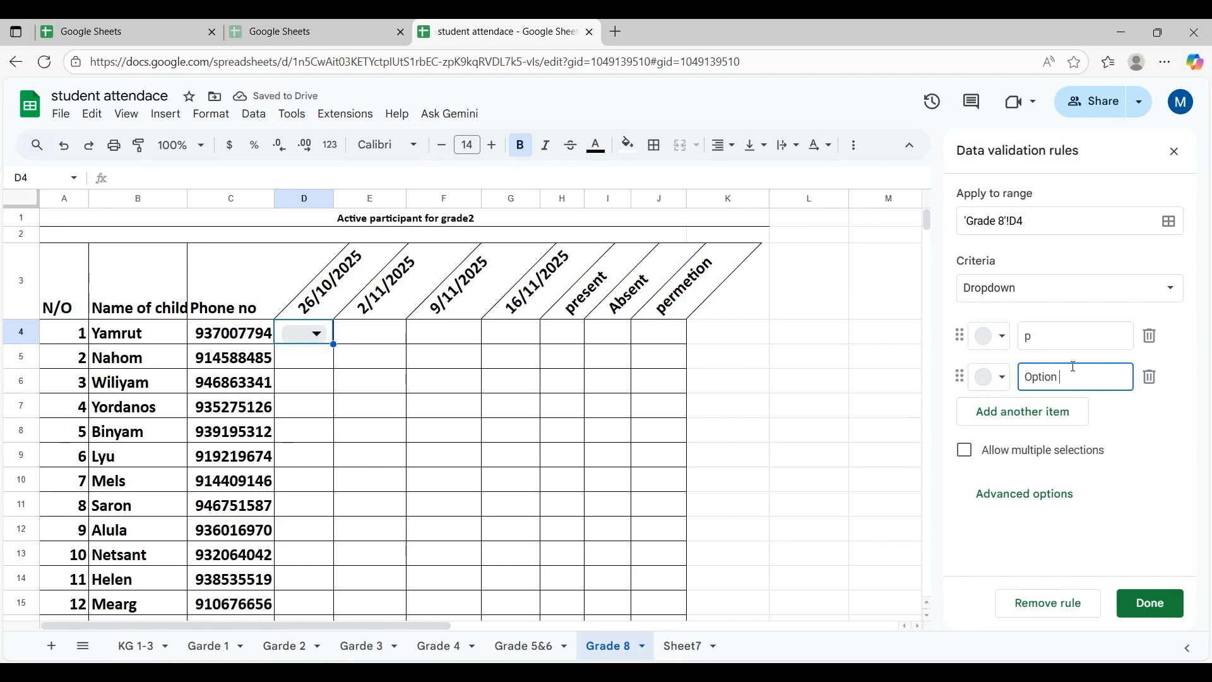
pyautogui.press('BackSpace')
pyautogui.press('BackSpace')
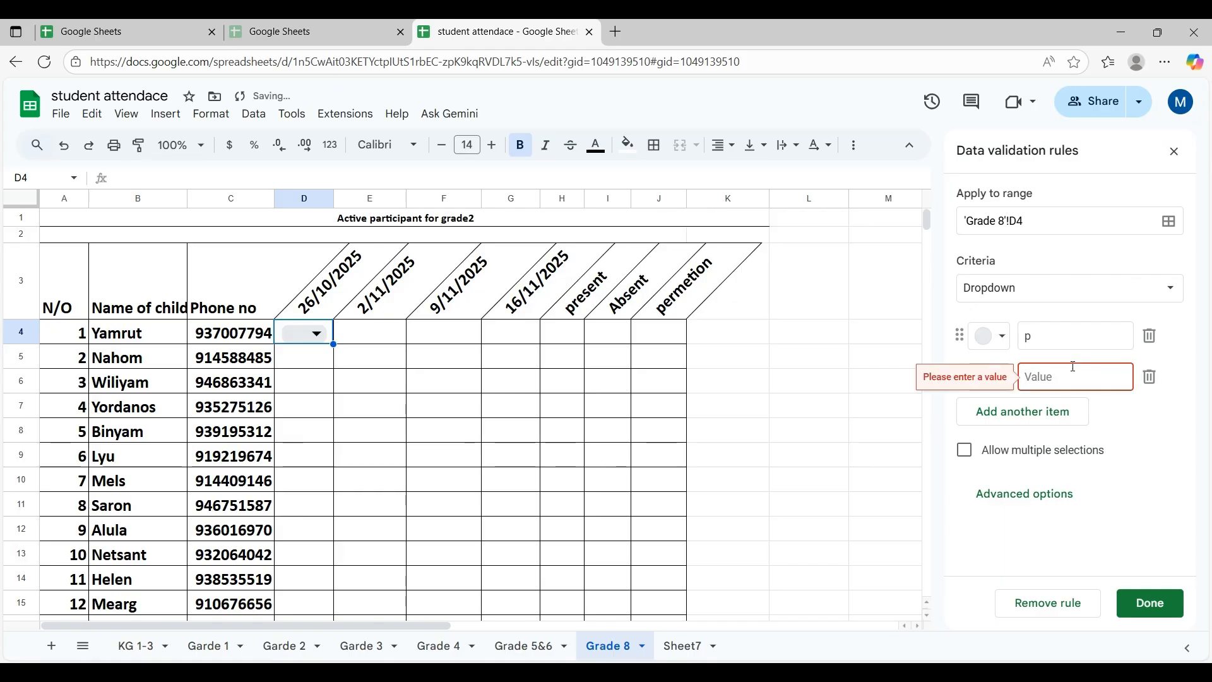
pyautogui.write('A')
pyautogui.click(1045, 335)
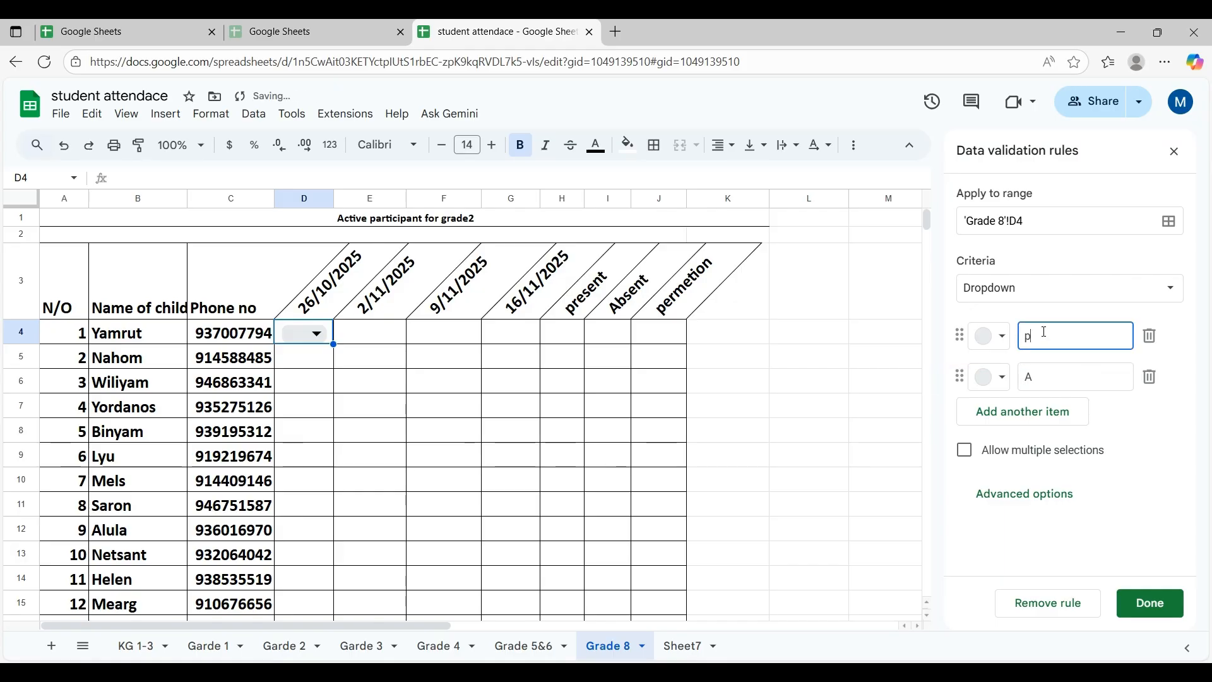
pyautogui.press('BackSpace')
pyautogui.write('P')
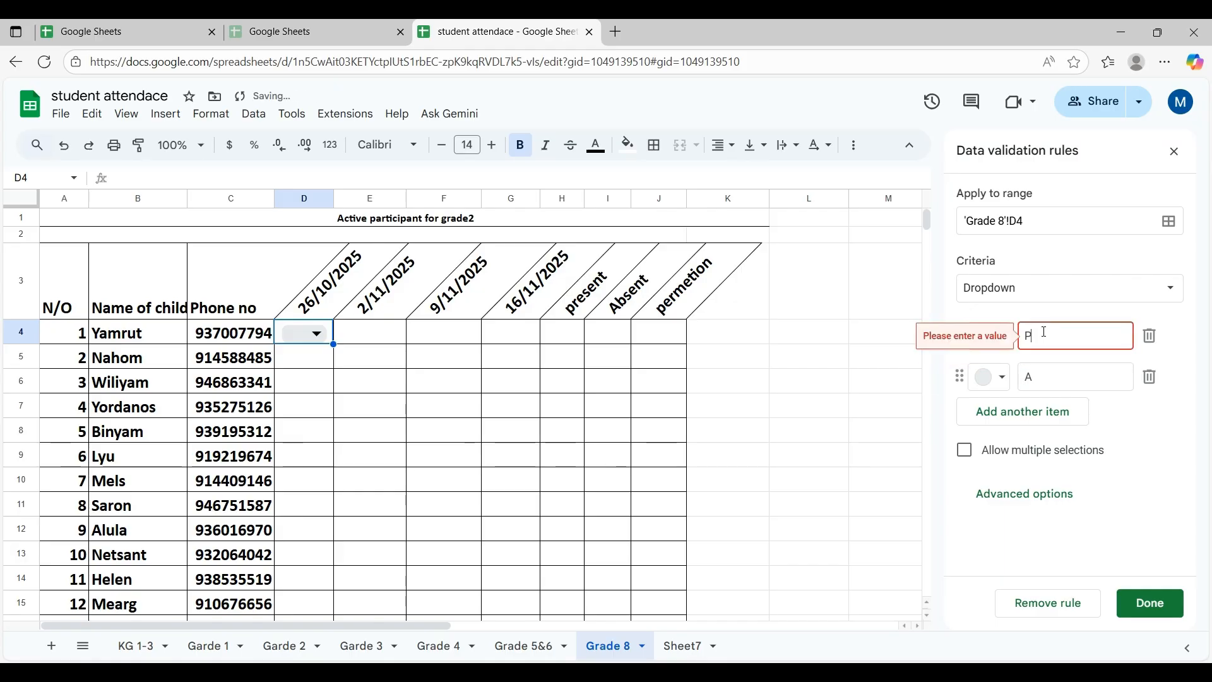
# Add a third dropdown option named Pr
pyautogui.click(1023, 412)
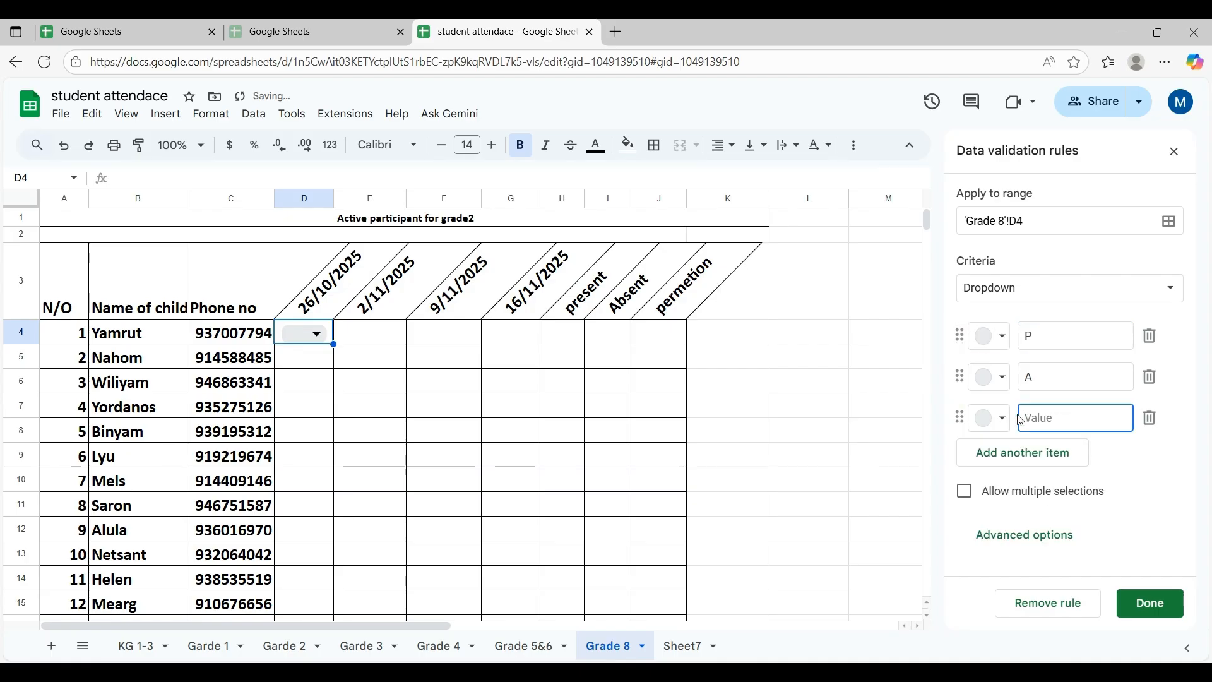
pyautogui.write('[')
pyautogui.press('BackSpace')
pyautogui.write('p')
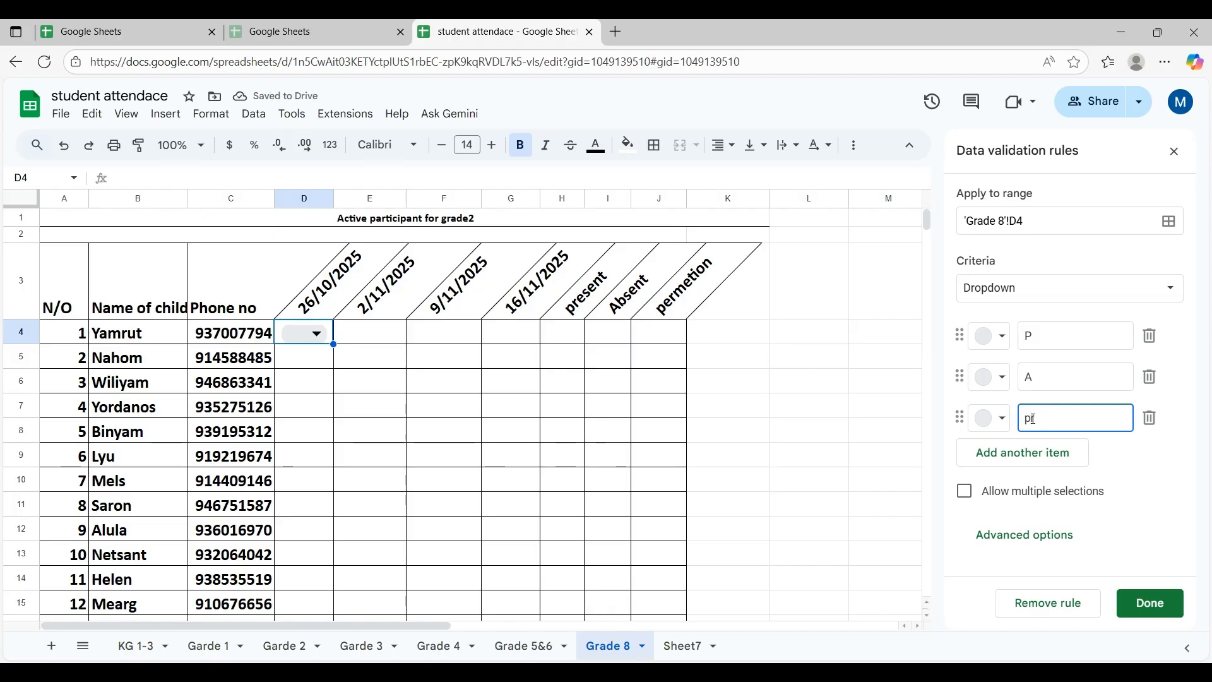
pyautogui.write('Pr')
# Color the dropdown options dark green for P, dark red for A and light yellow for Pr
pyautogui.click(996, 340)
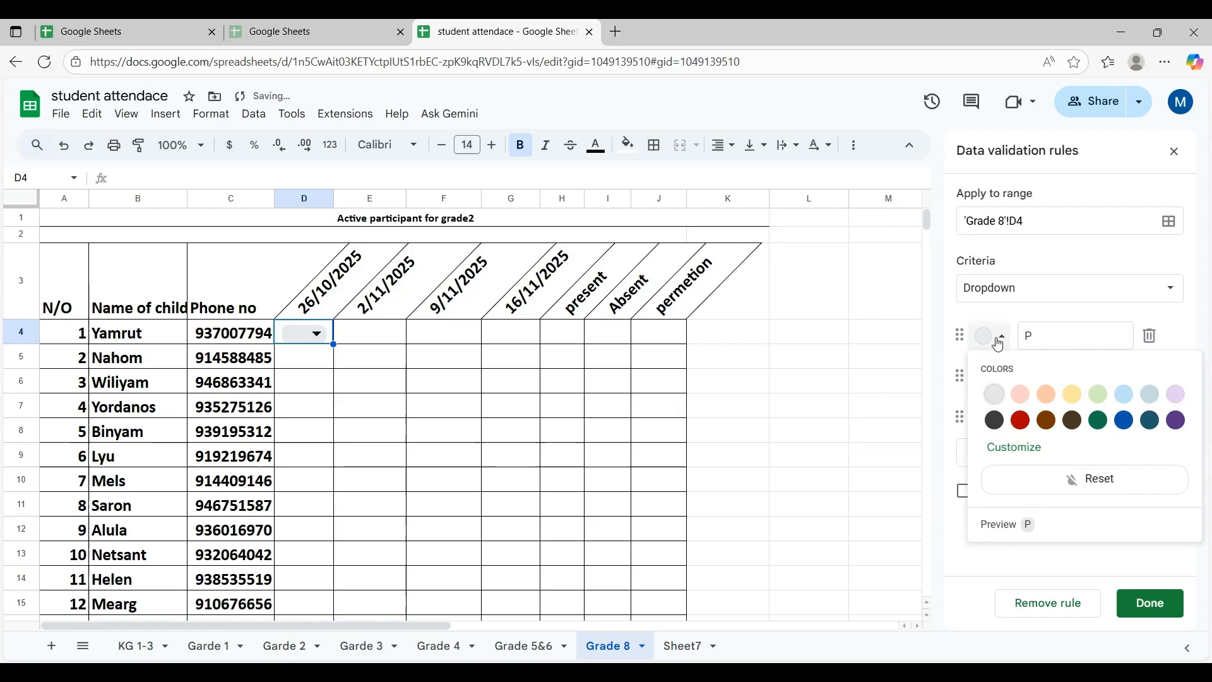
pyautogui.click(1101, 424)
pyautogui.click(1002, 382)
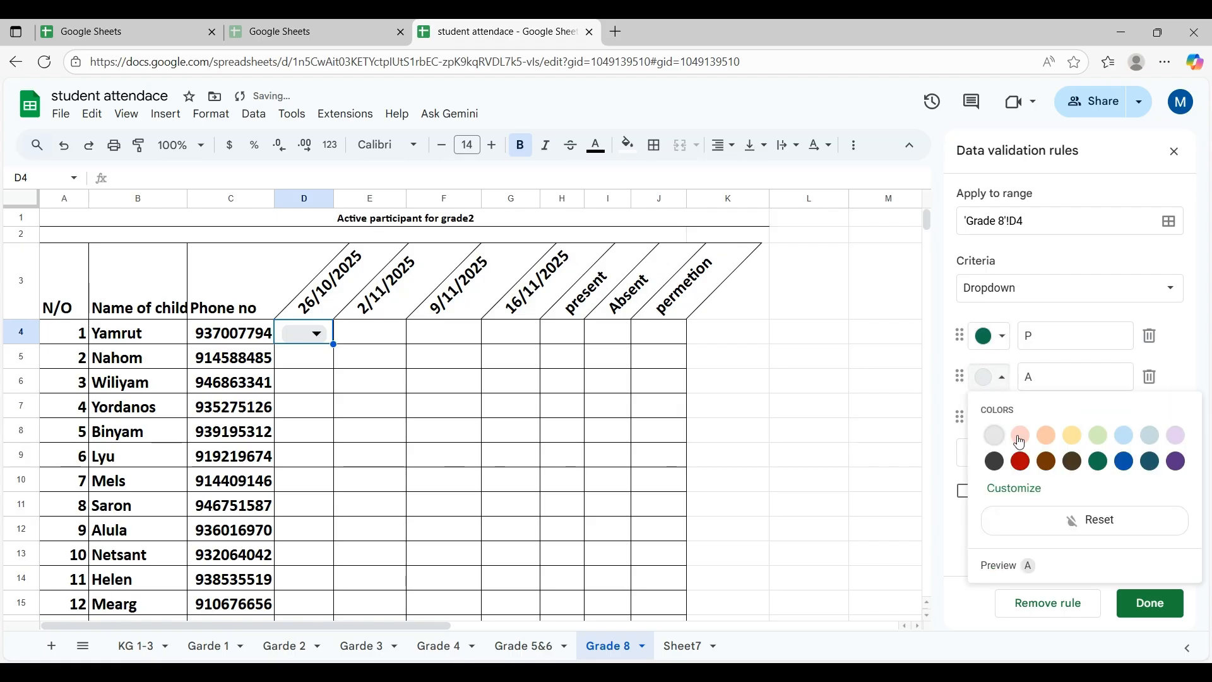
pyautogui.click(1020, 462)
pyautogui.click(999, 417)
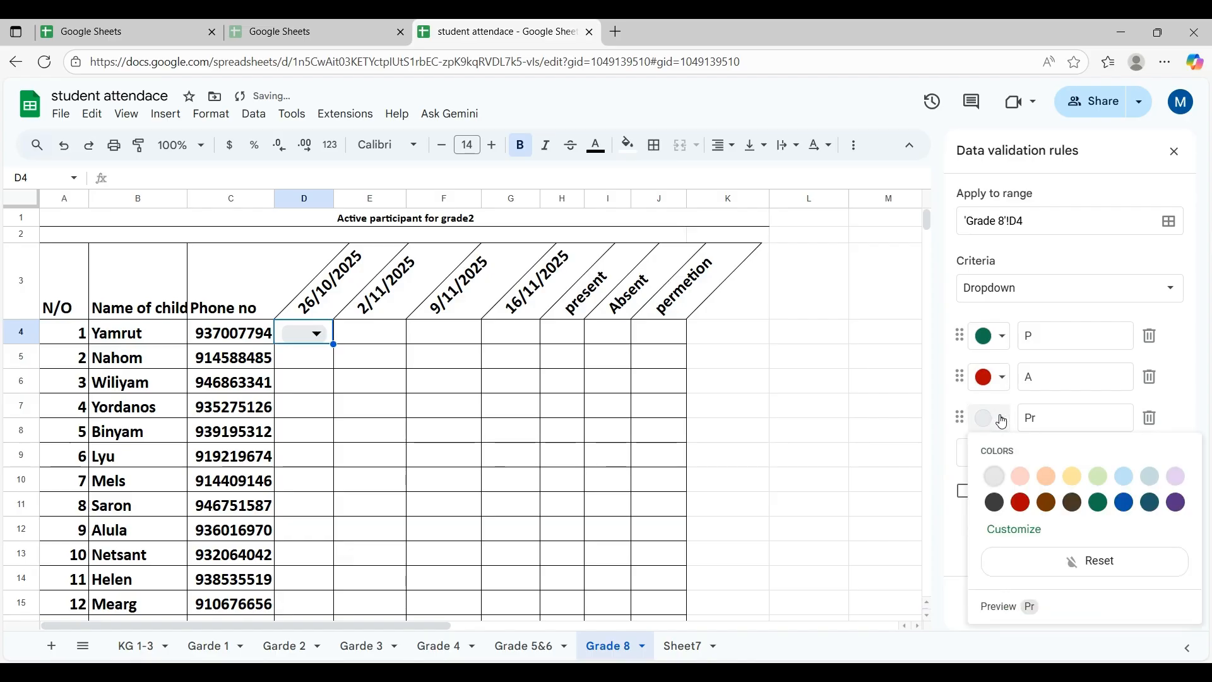
pyautogui.click(1075, 482)
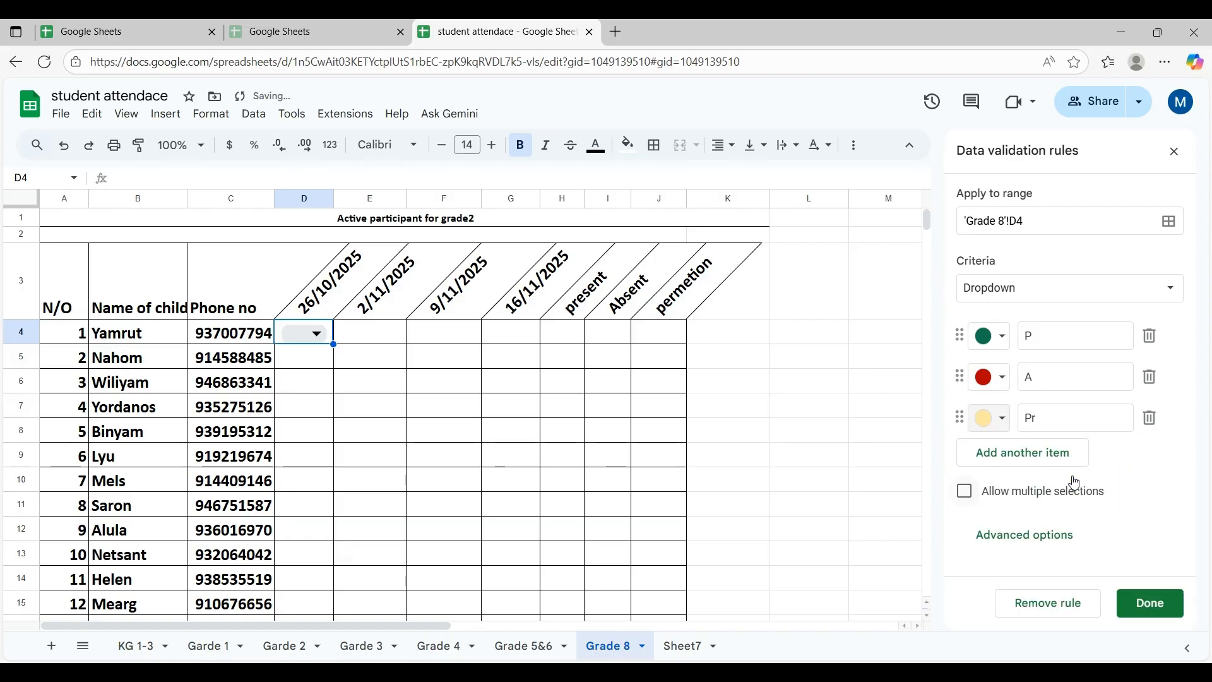
# Save the validation rule and check the dropdown choices offered in cell D4
pyautogui.click(1155, 605)
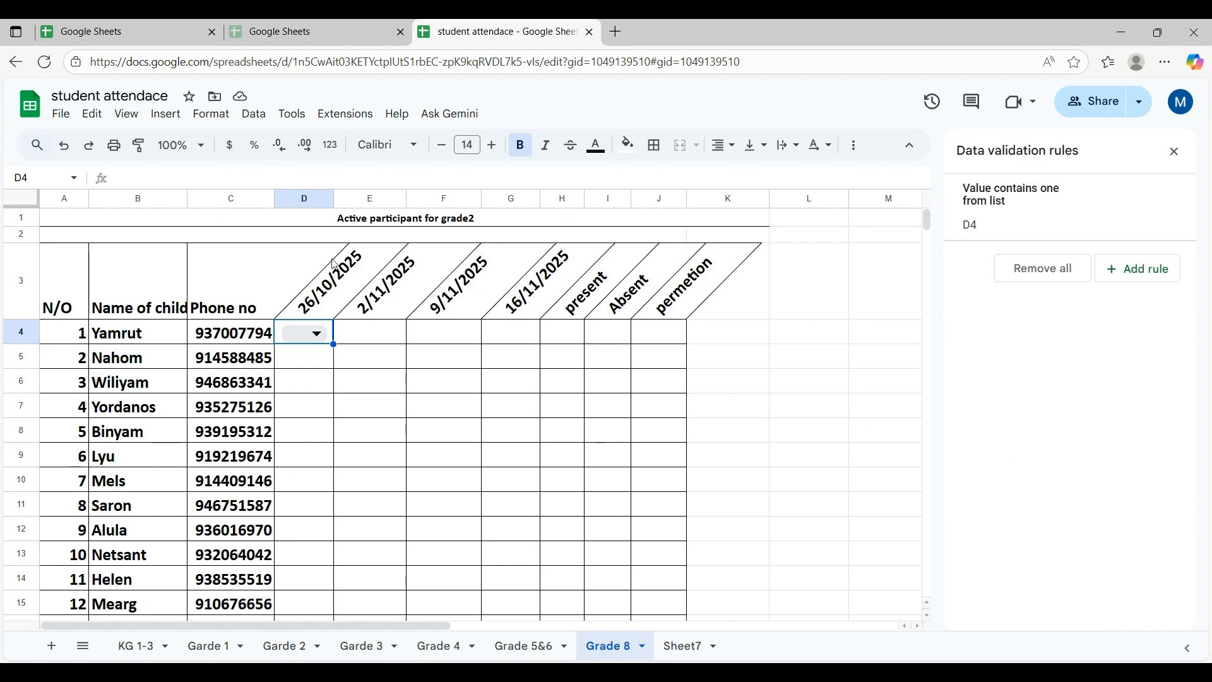
pyautogui.click(318, 333)
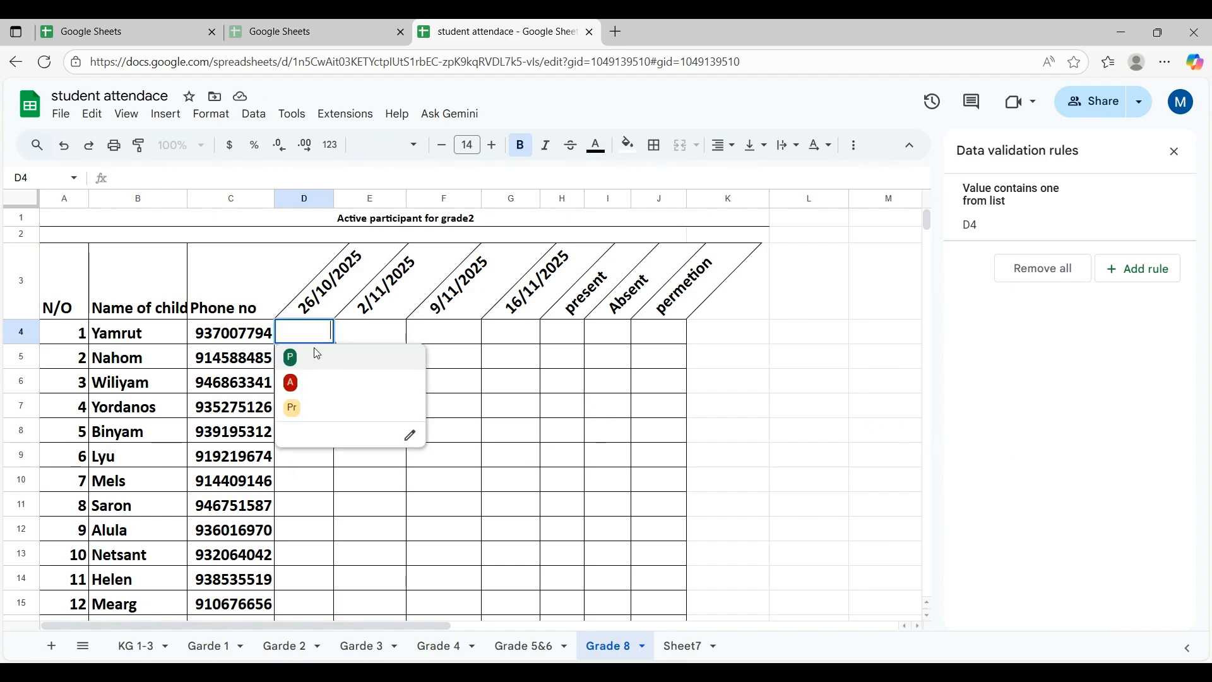
pyautogui.click(465, 341)
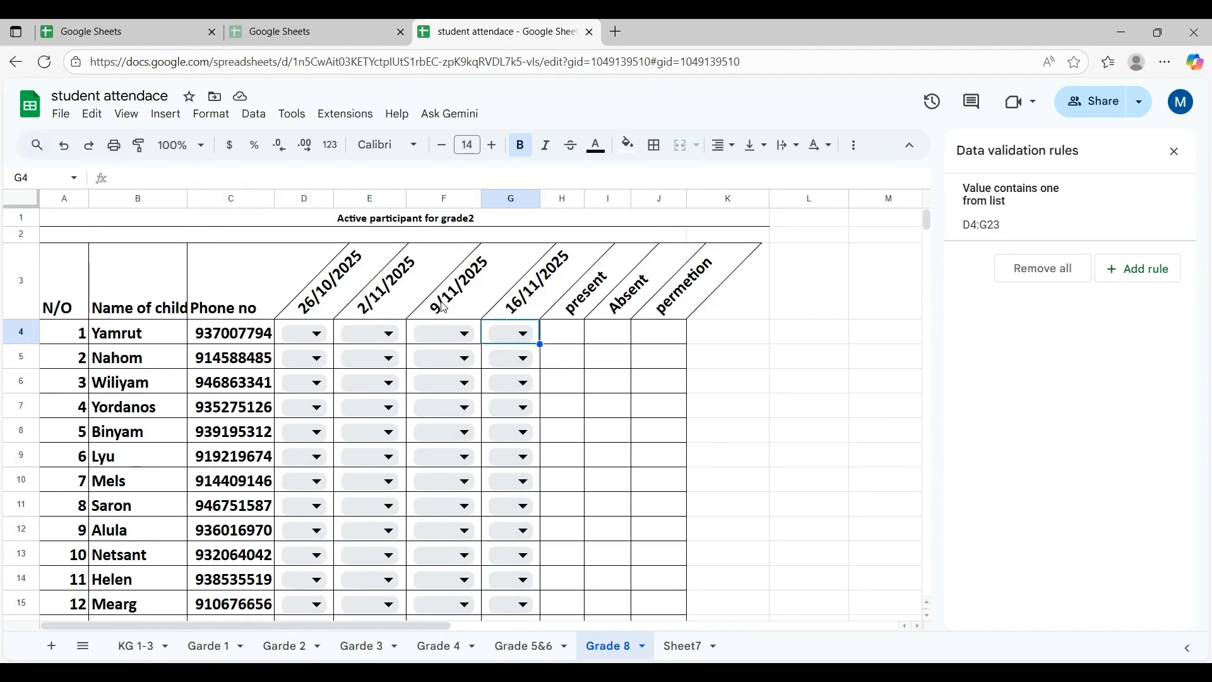
# Mark the first student as P for 16/11/2025
pyautogui.click(531, 316)
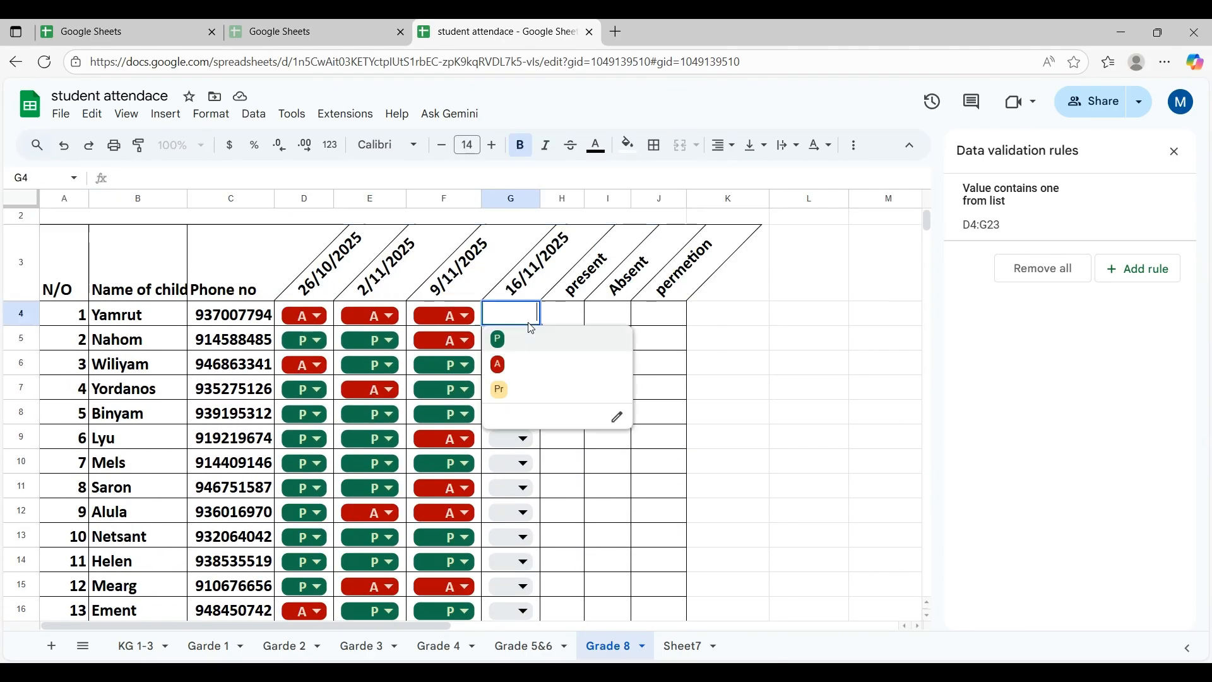
pyautogui.click(524, 339)
# Count the first student's P entries in present cell H4 with the formula =COUNTIF(D4:G4,"P")
pyautogui.click(562, 314)
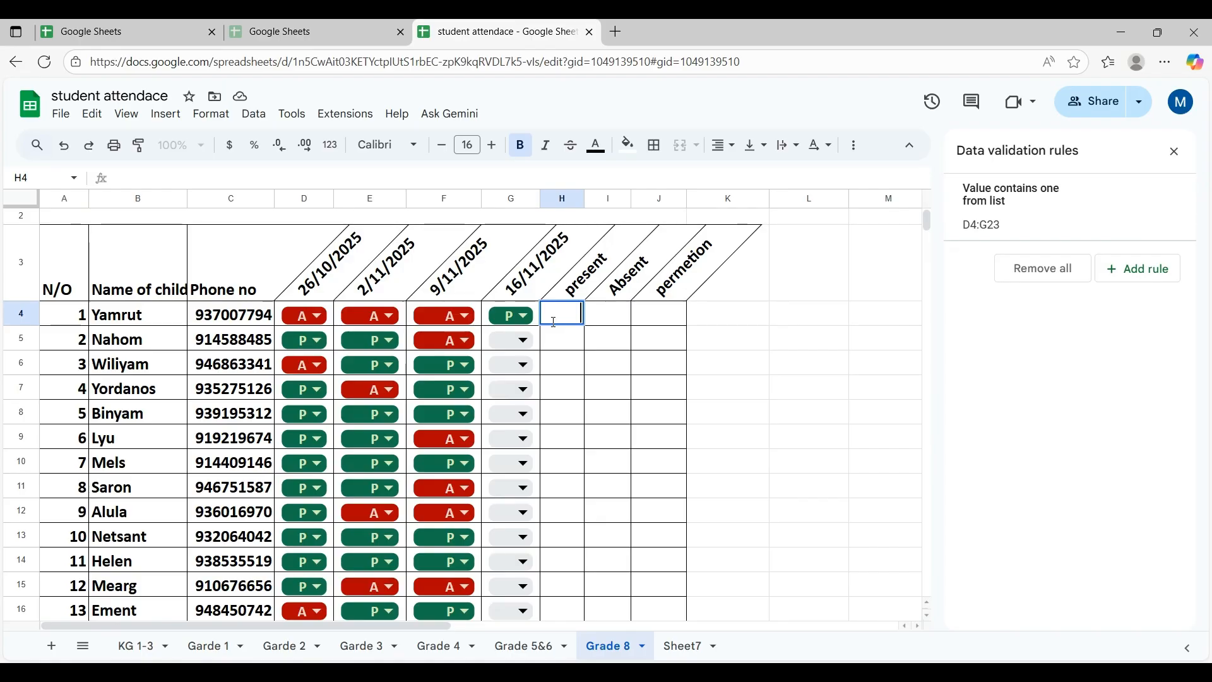
pyautogui.write('=c')
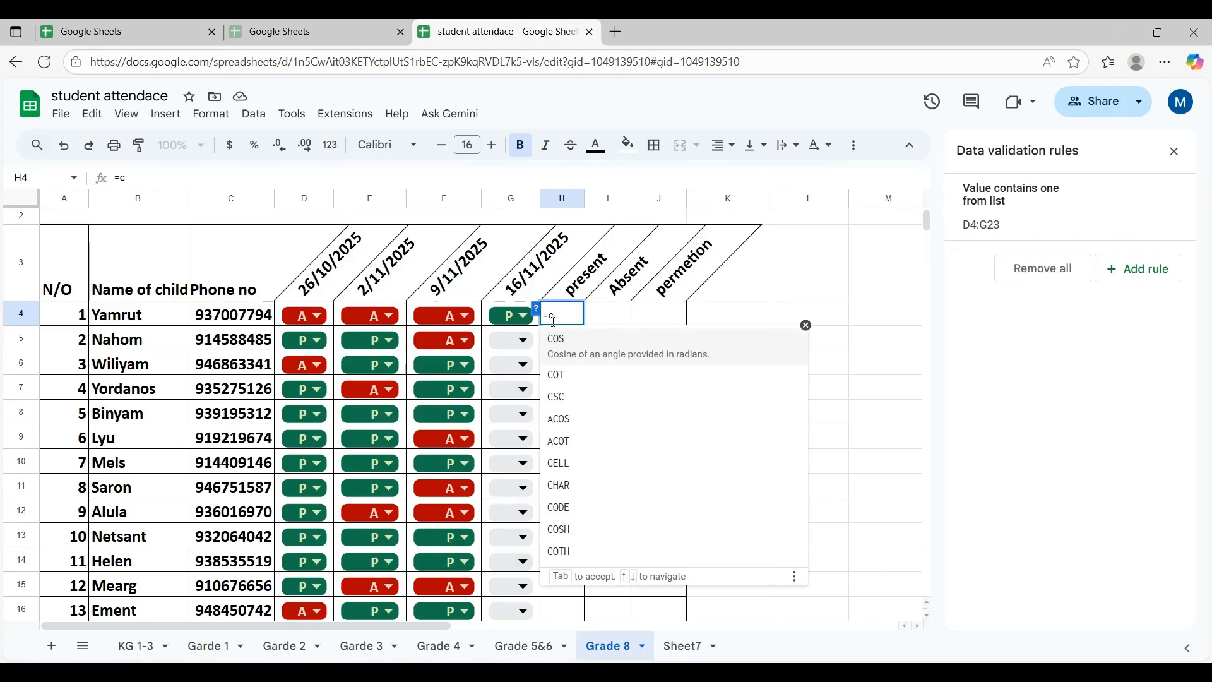
pyautogui.write('ount')
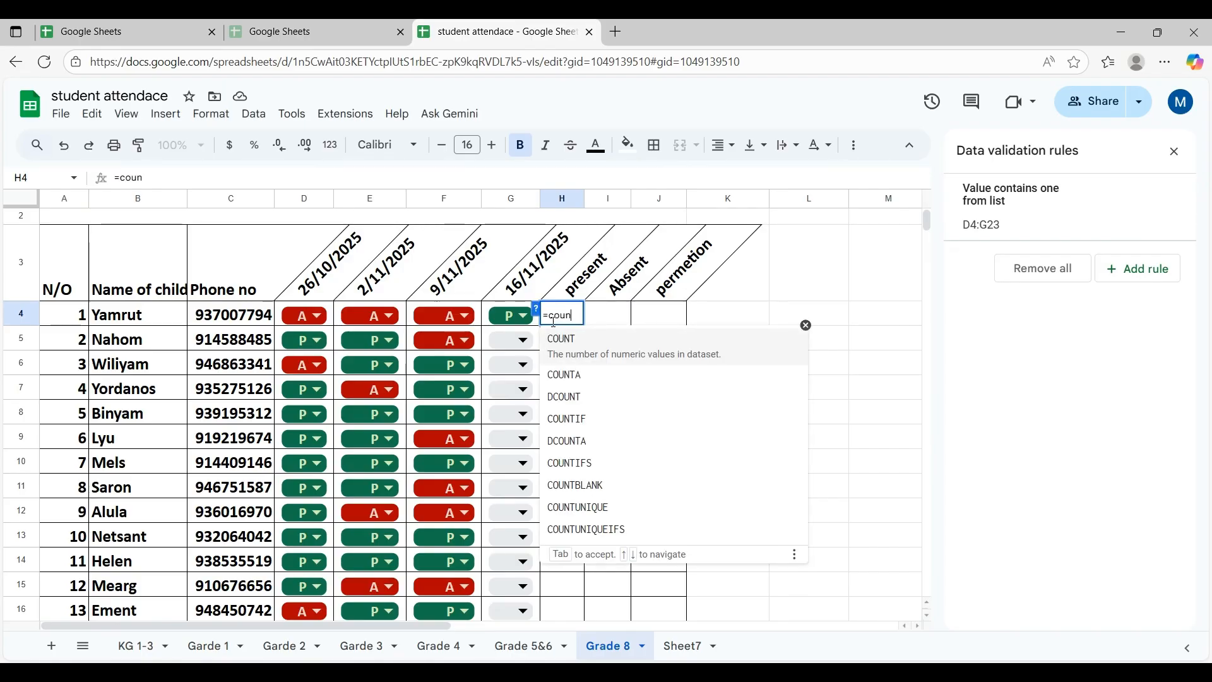
pyautogui.click(569, 421)
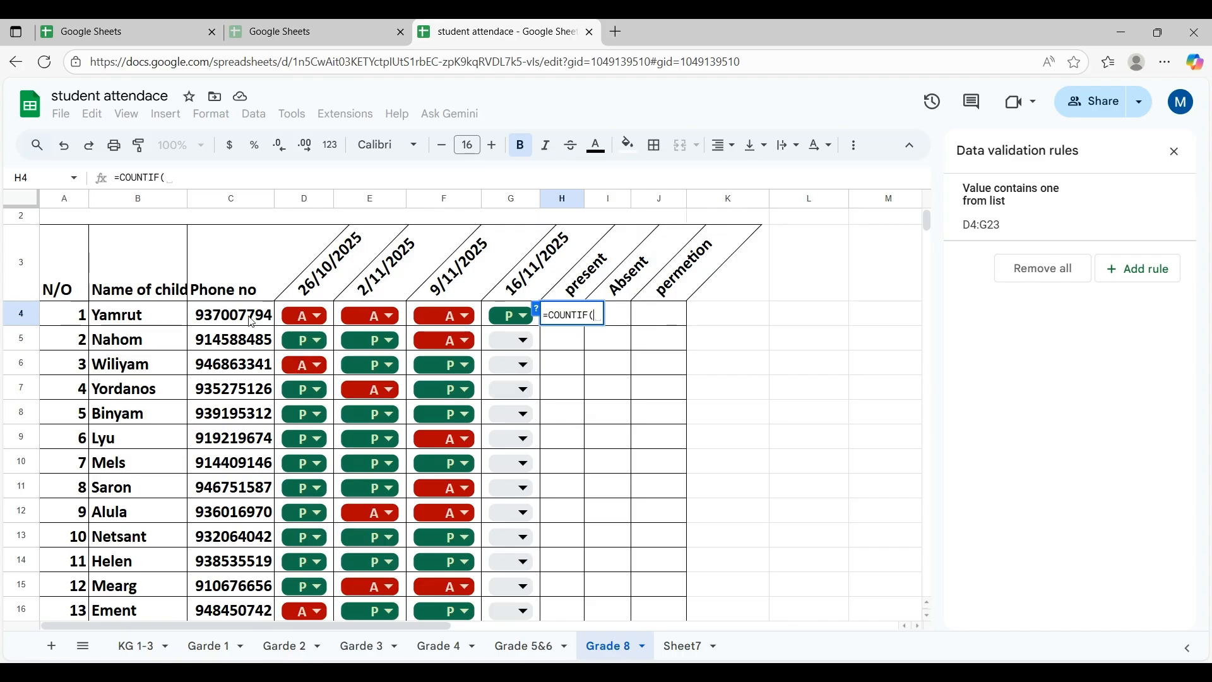
pyautogui.moveTo(290, 310); pyautogui.dragTo(510, 317)
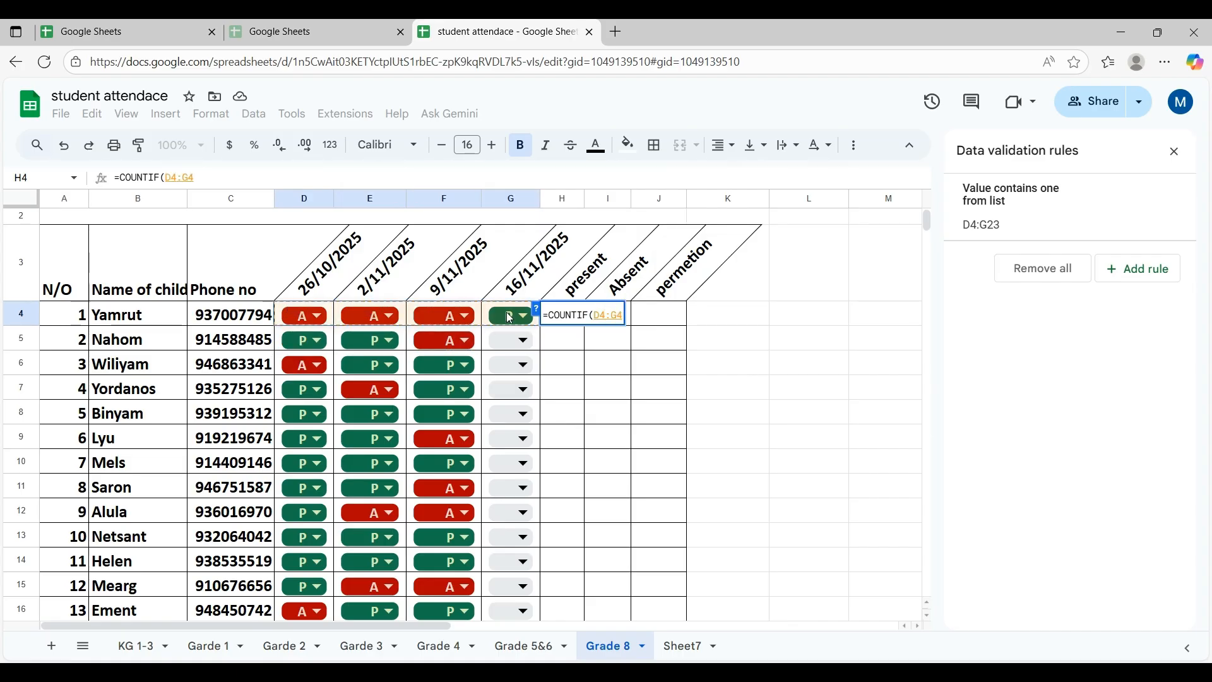
pyautogui.write(',')
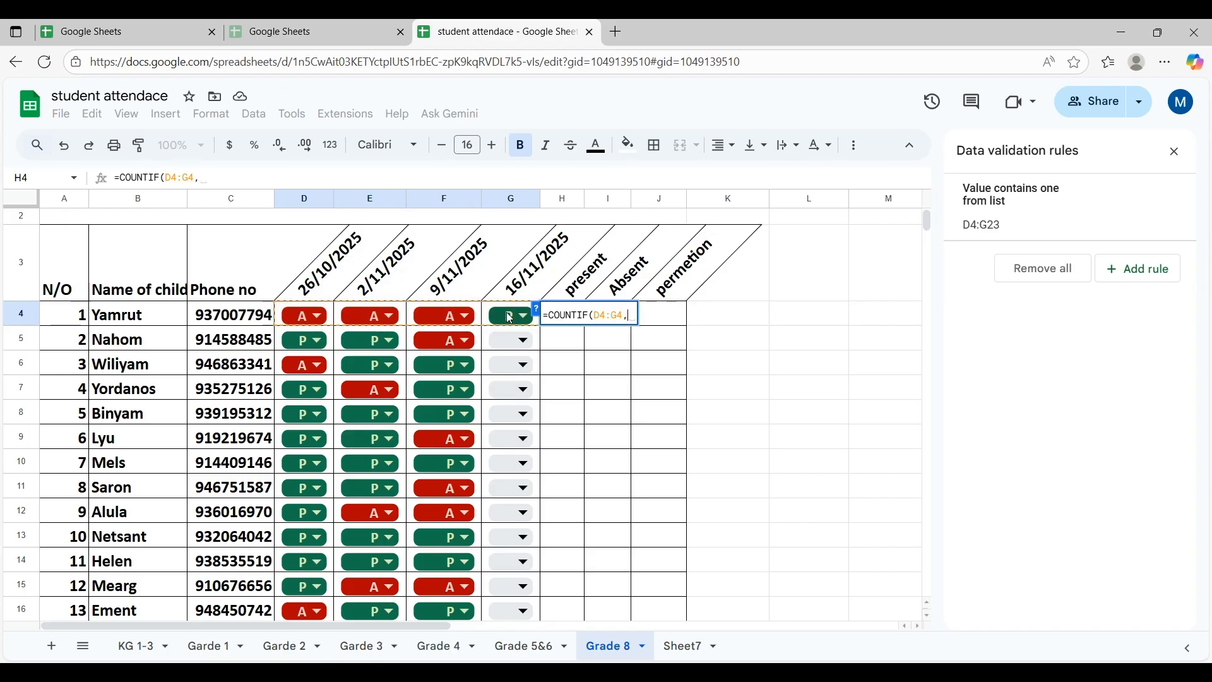
pyautogui.write('"')
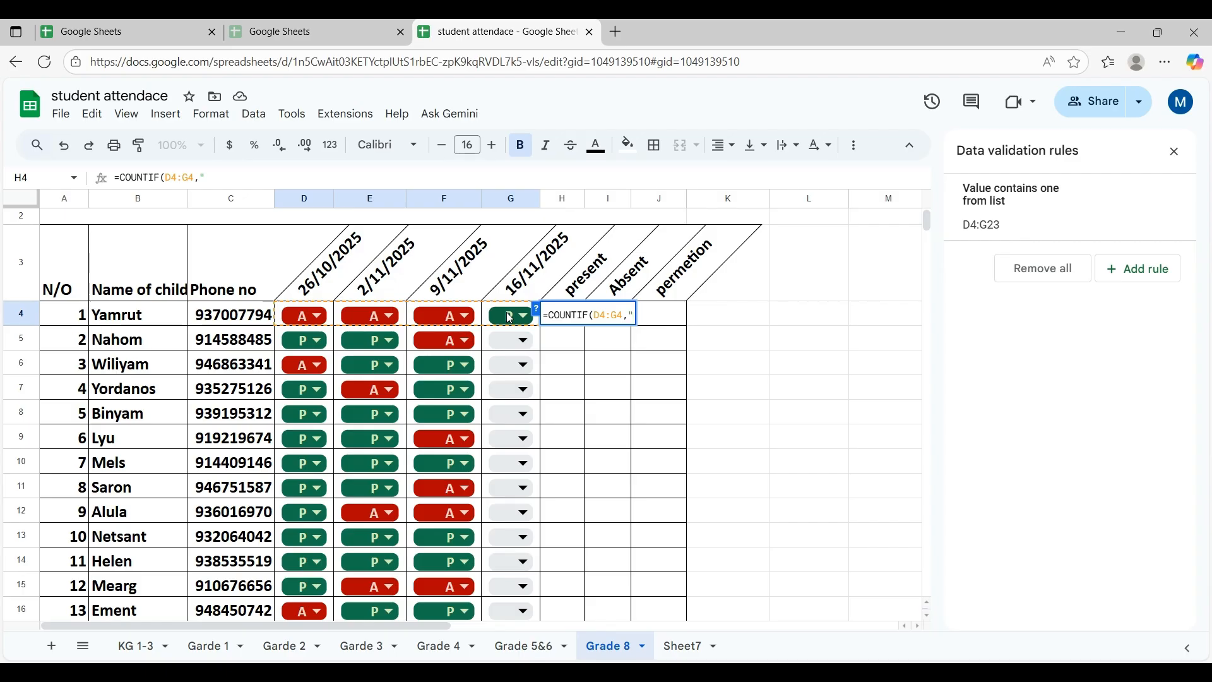
pyautogui.write('P"')
pyautogui.press('Return')
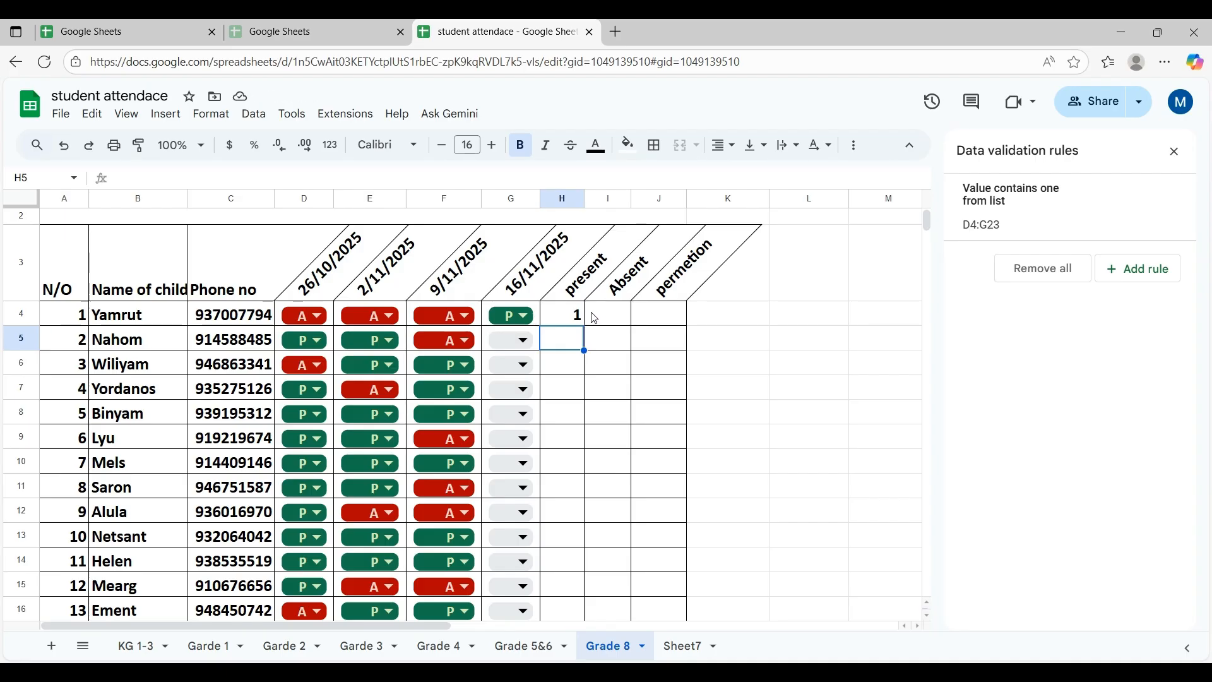
pyautogui.click(599, 318)
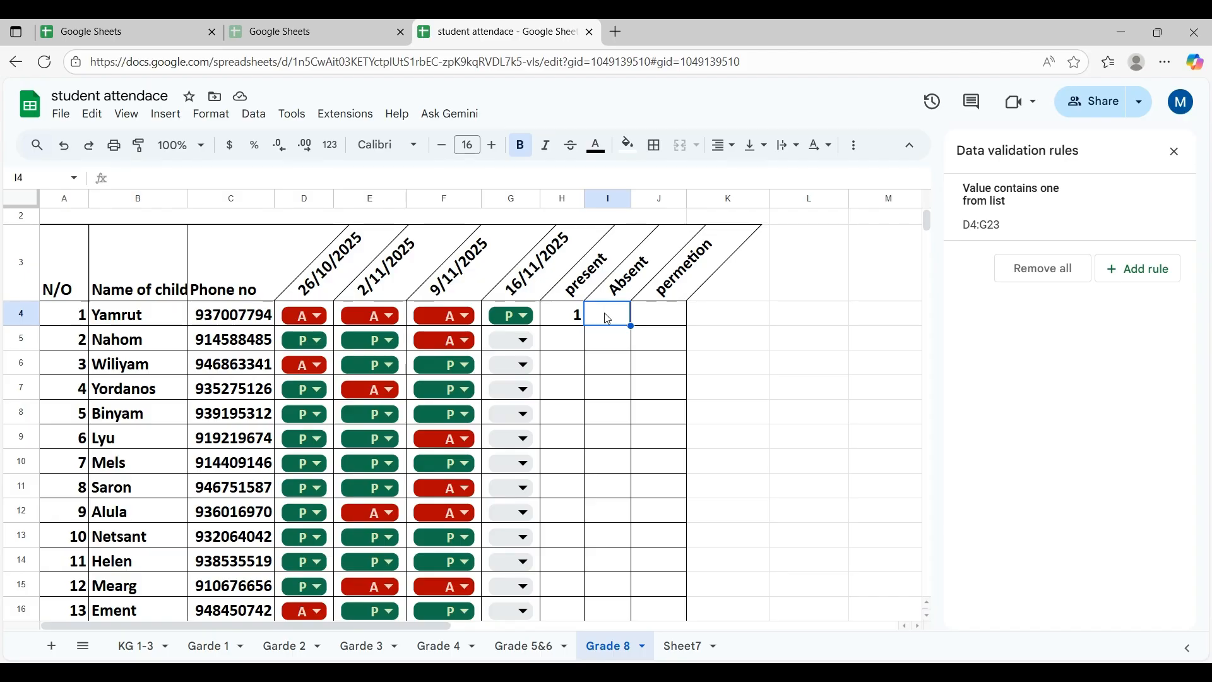
pyautogui.click(655, 325)
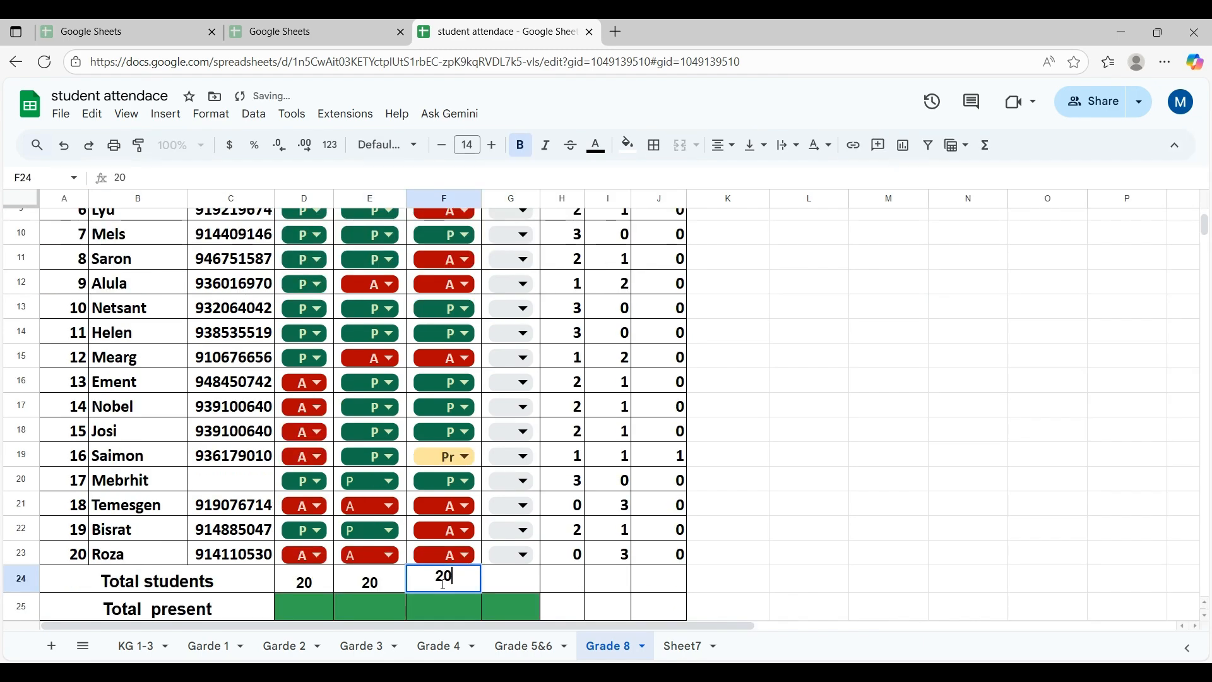
# Confirm the Total students entry for 9/11/2025 and enter 20 for 16/11/2025 in cell G24
pyautogui.press('Tab')
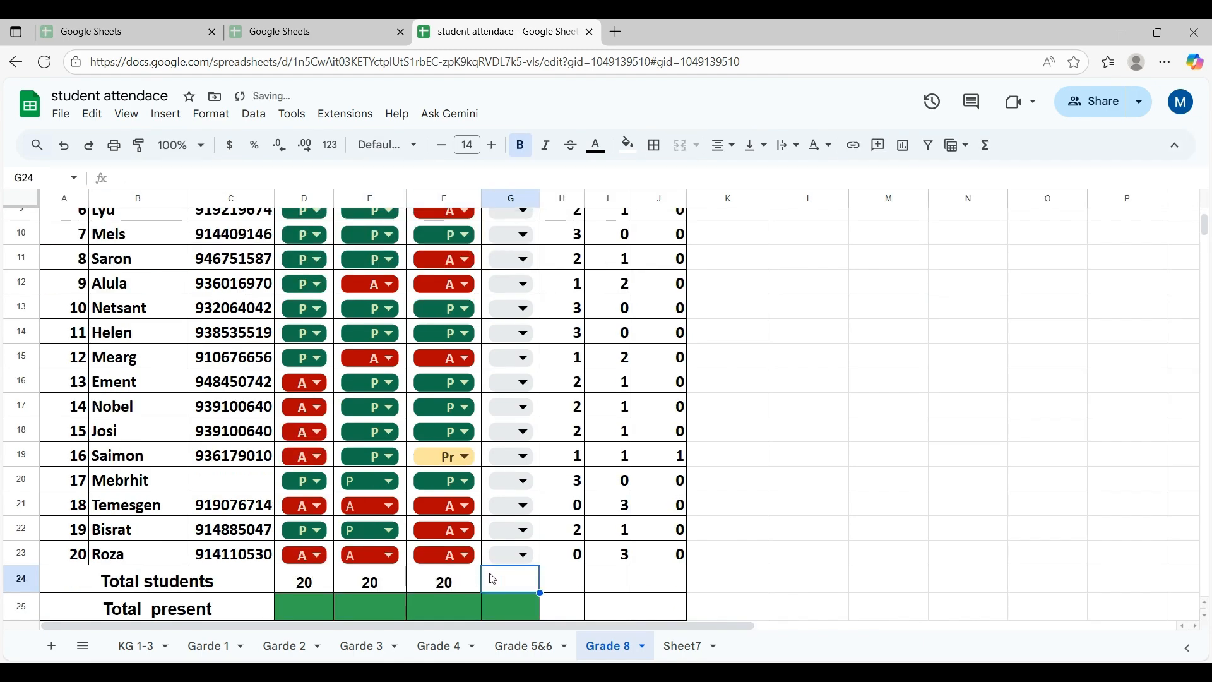
pyautogui.write('20')
pyautogui.click(308, 599)
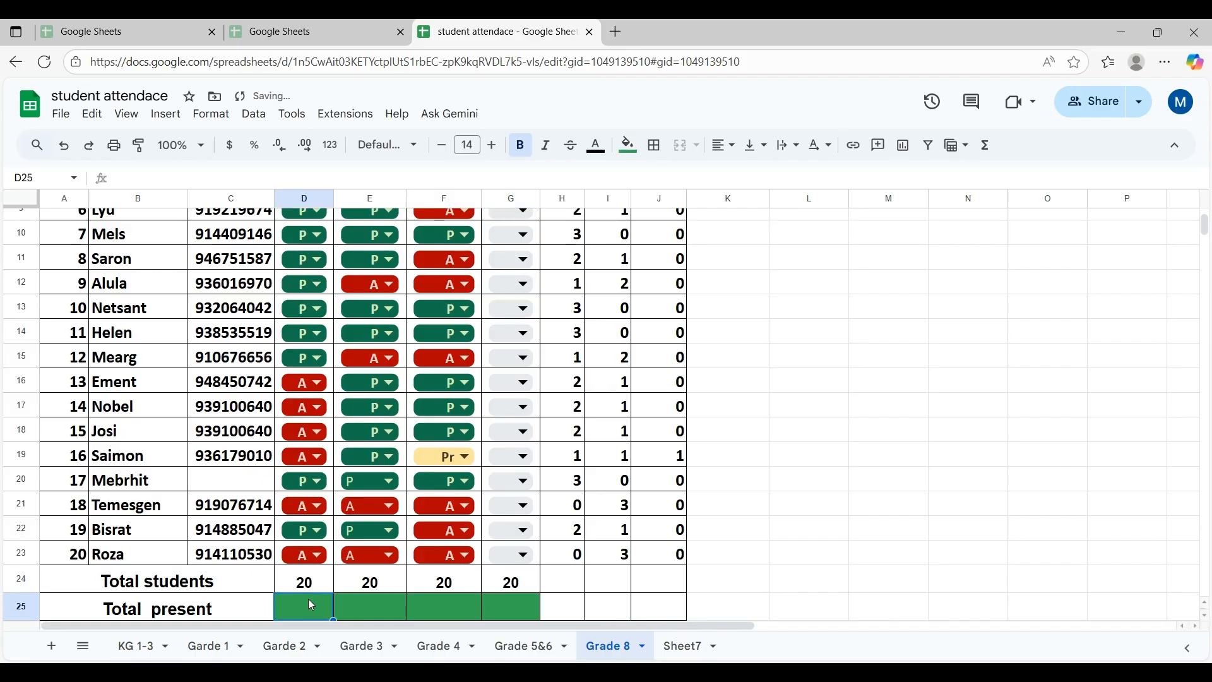
# Count the students present on 26/10/2025 in Total present cell D25 with the formula =COUNTIF(D4:D23,"P")
pyautogui.press('Down')
pyautogui.press('Down')
pyautogui.press('Down')
pyautogui.doubleClick(300, 547)
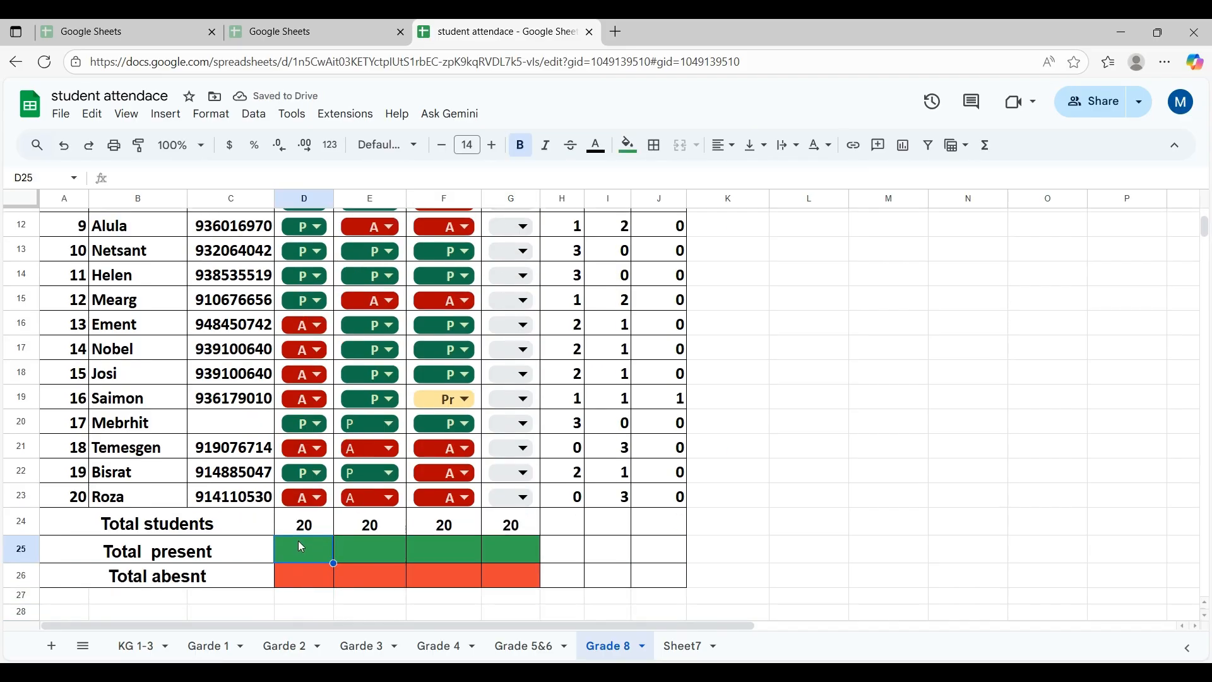
pyautogui.write('=coun')
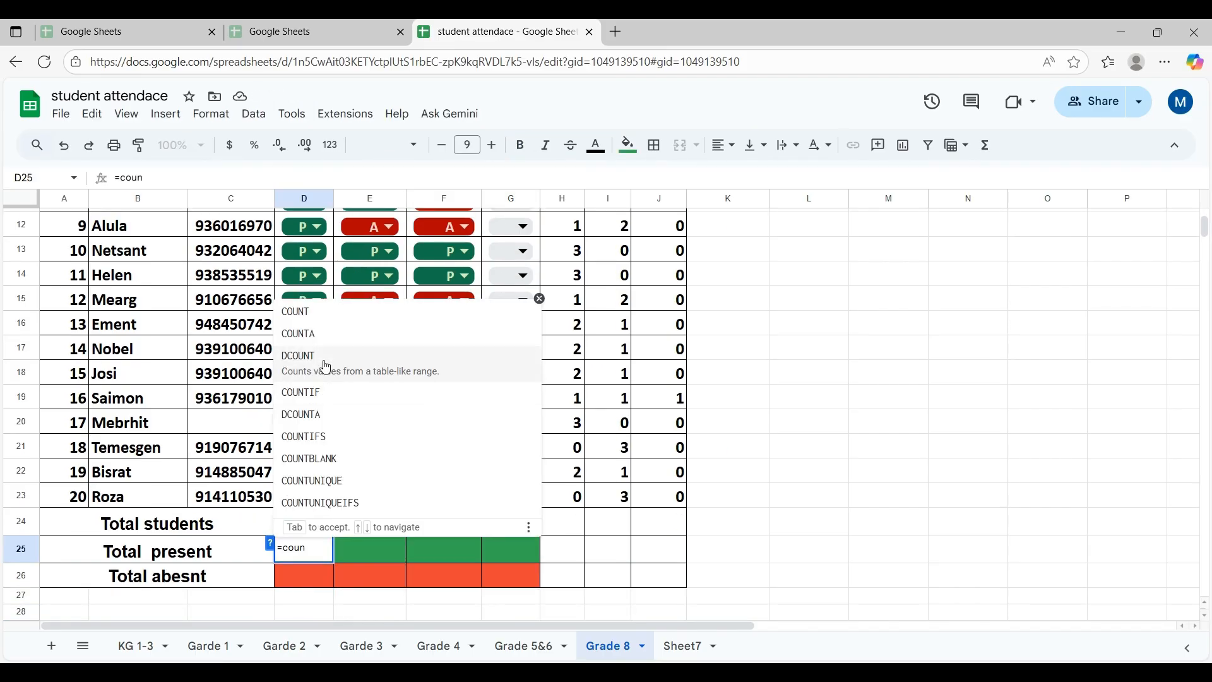
pyautogui.click(317, 397)
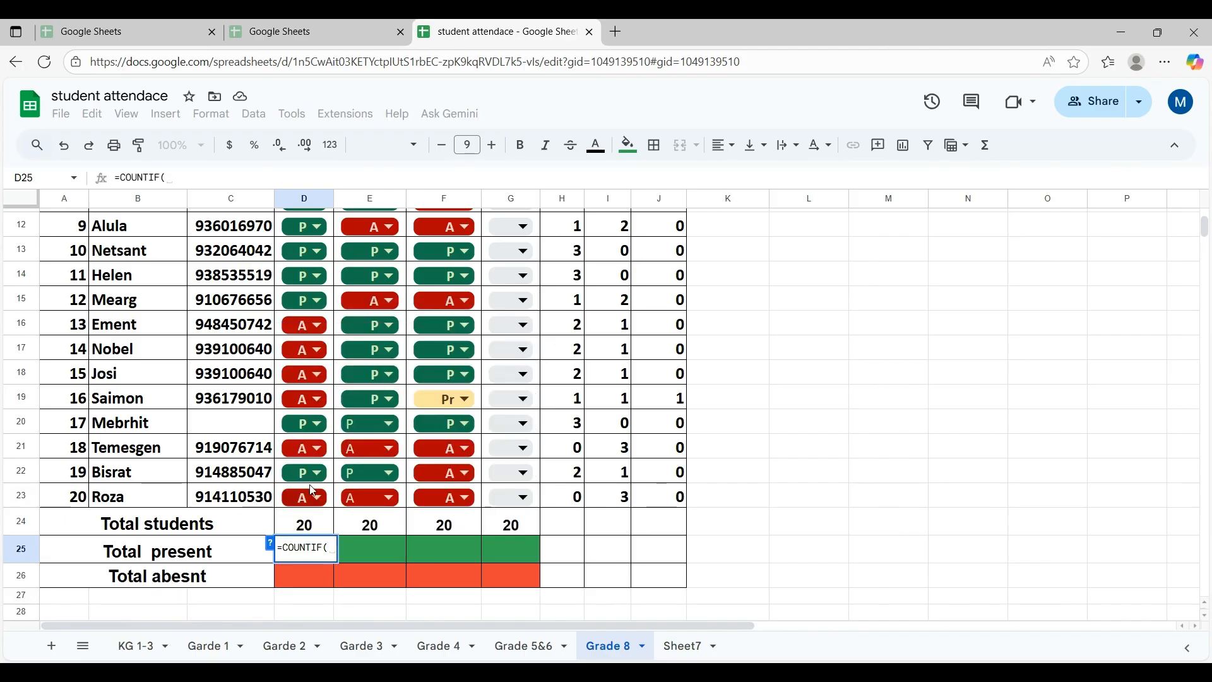
pyautogui.scroll(5, 745, 354)
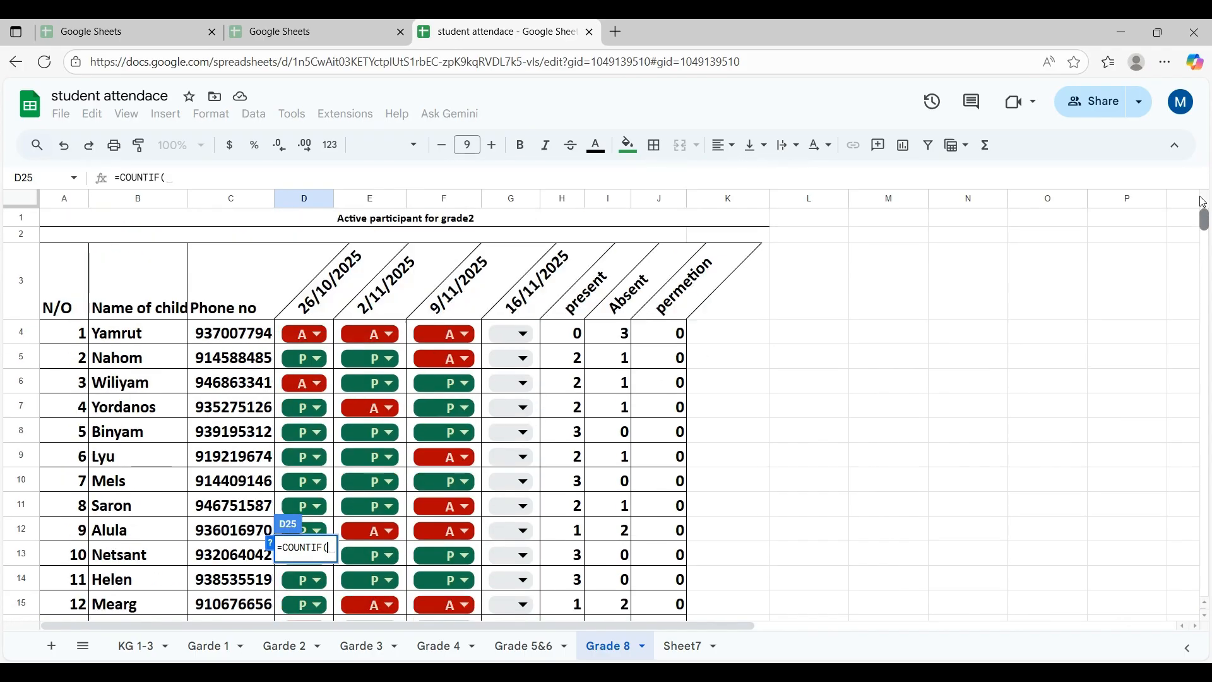
pyautogui.moveTo(305, 333); pyautogui.dragTo(303, 490)
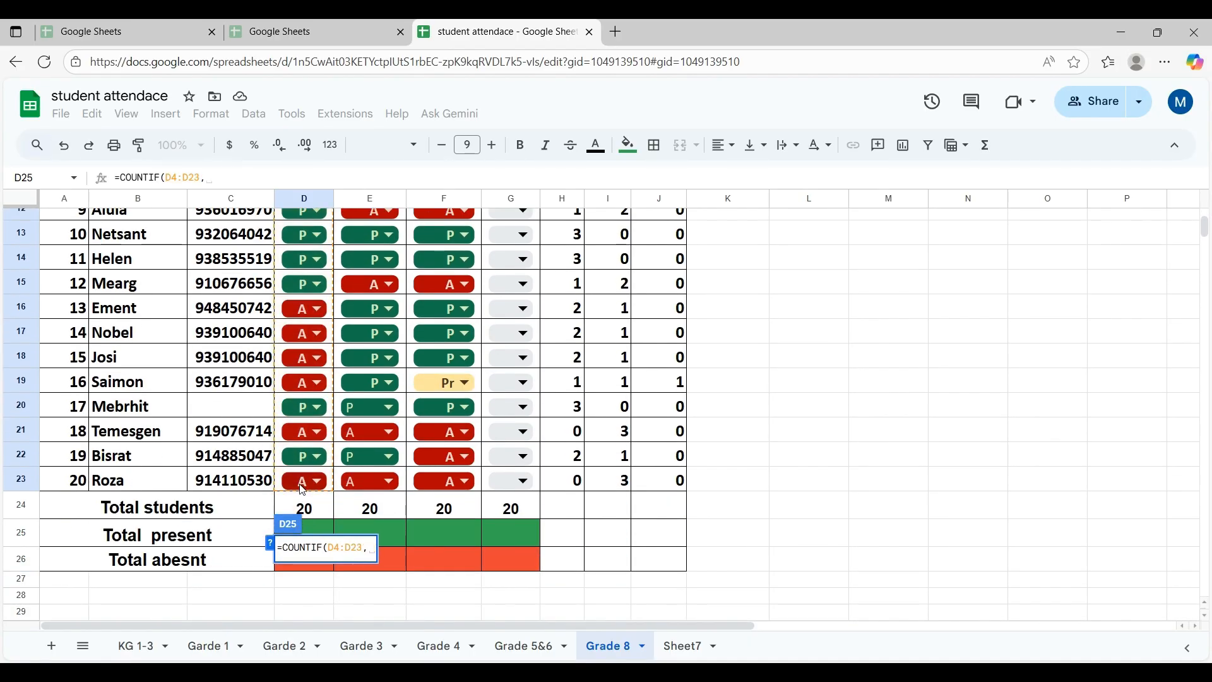
pyautogui.write(',"P')
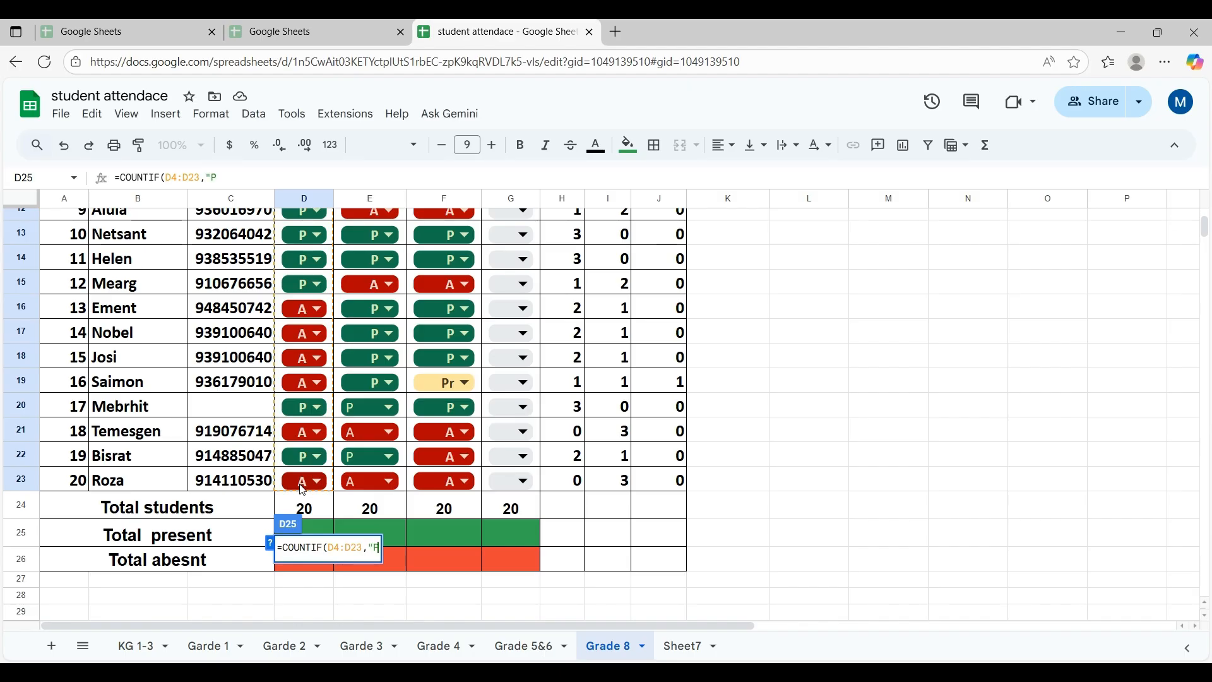
pyautogui.write('"')
pyautogui.press('Return')
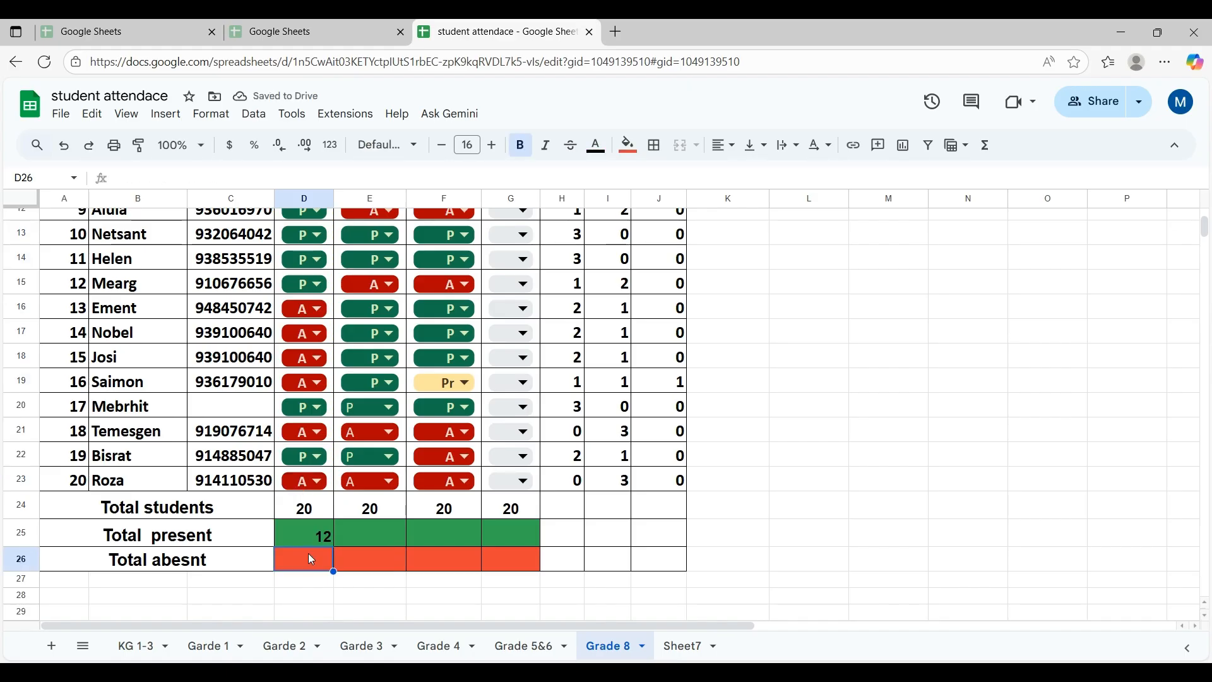
# Count the students absent on 26/10/2025 in total absent cell D26 with the formula =COUNTIF(D4:D23,"A")
pyautogui.write('=coun')
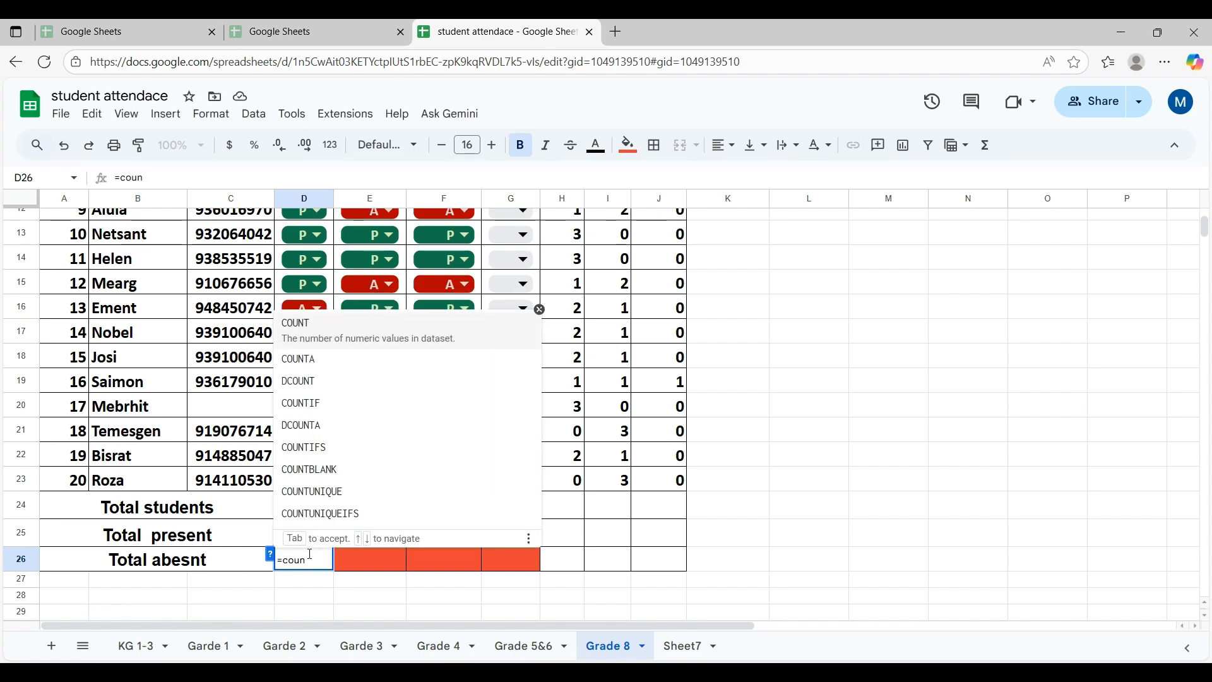
pyautogui.click(327, 390)
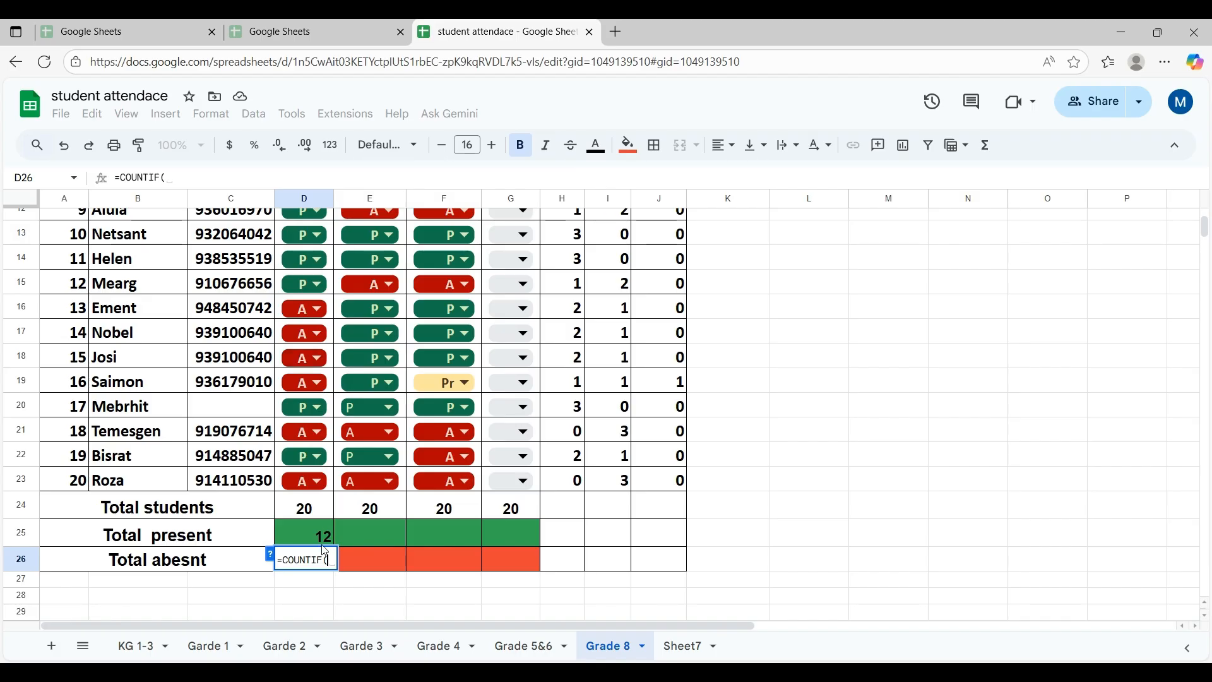
pyautogui.moveTo(1201, 228); pyautogui.dragTo(1199, 216)
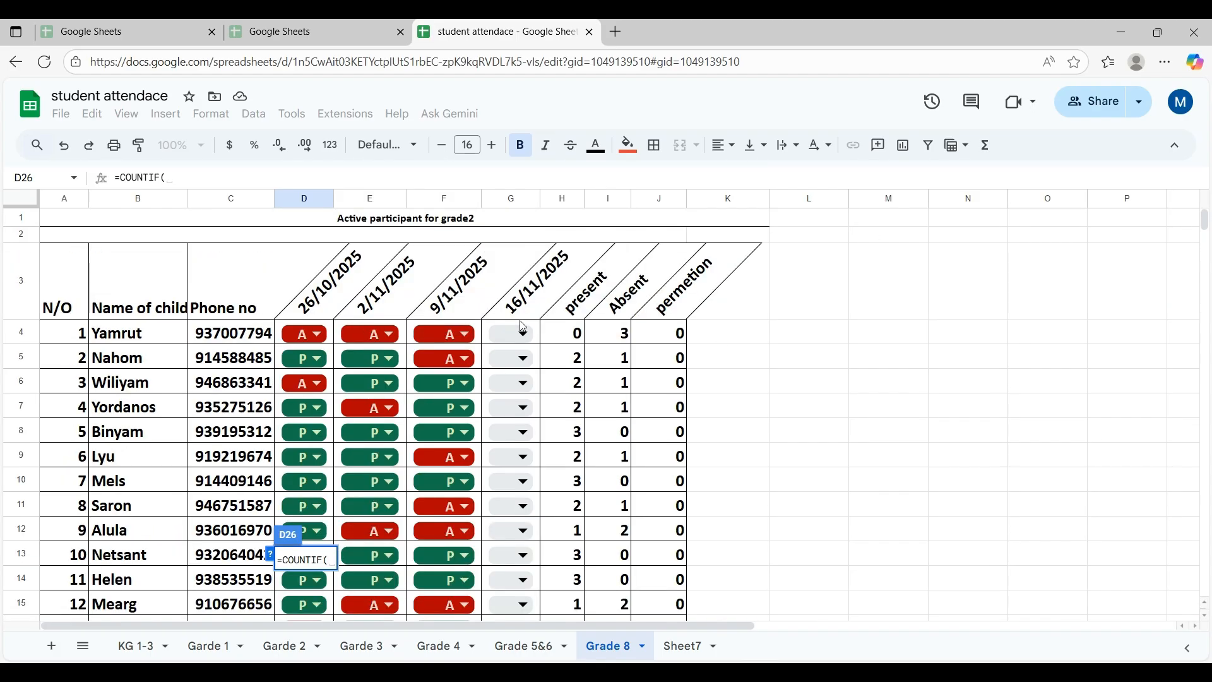
pyautogui.moveTo(319, 333); pyautogui.dragTo(315, 587)
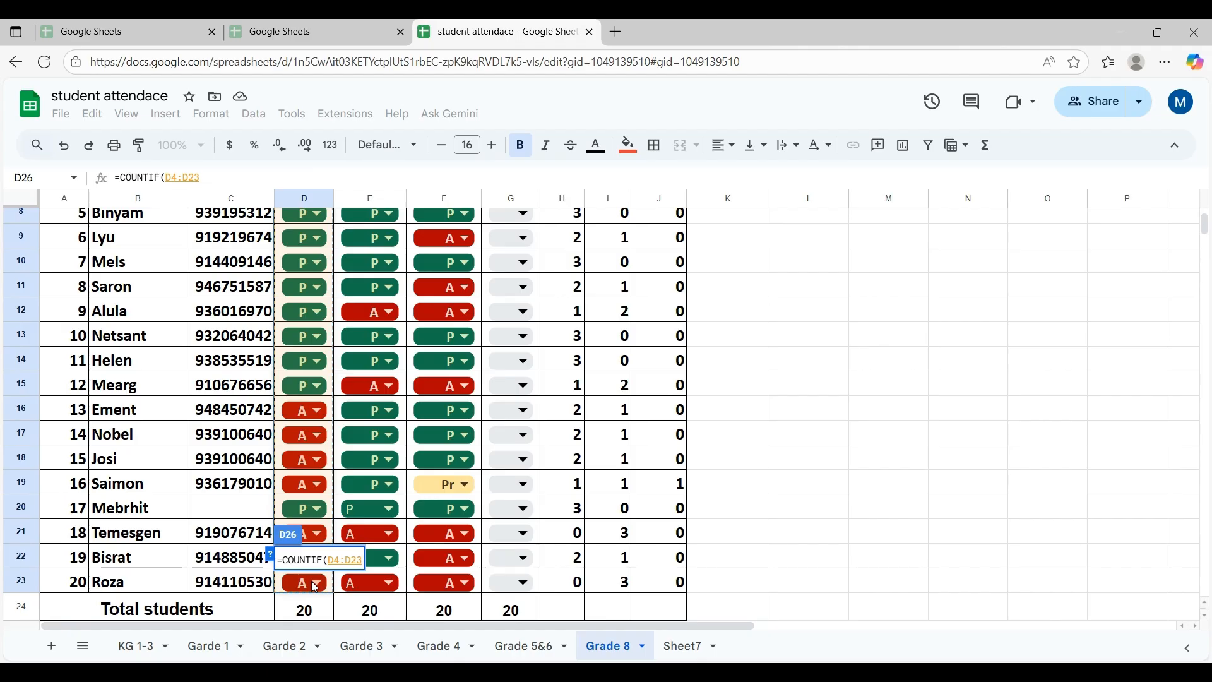
pyautogui.write(',')
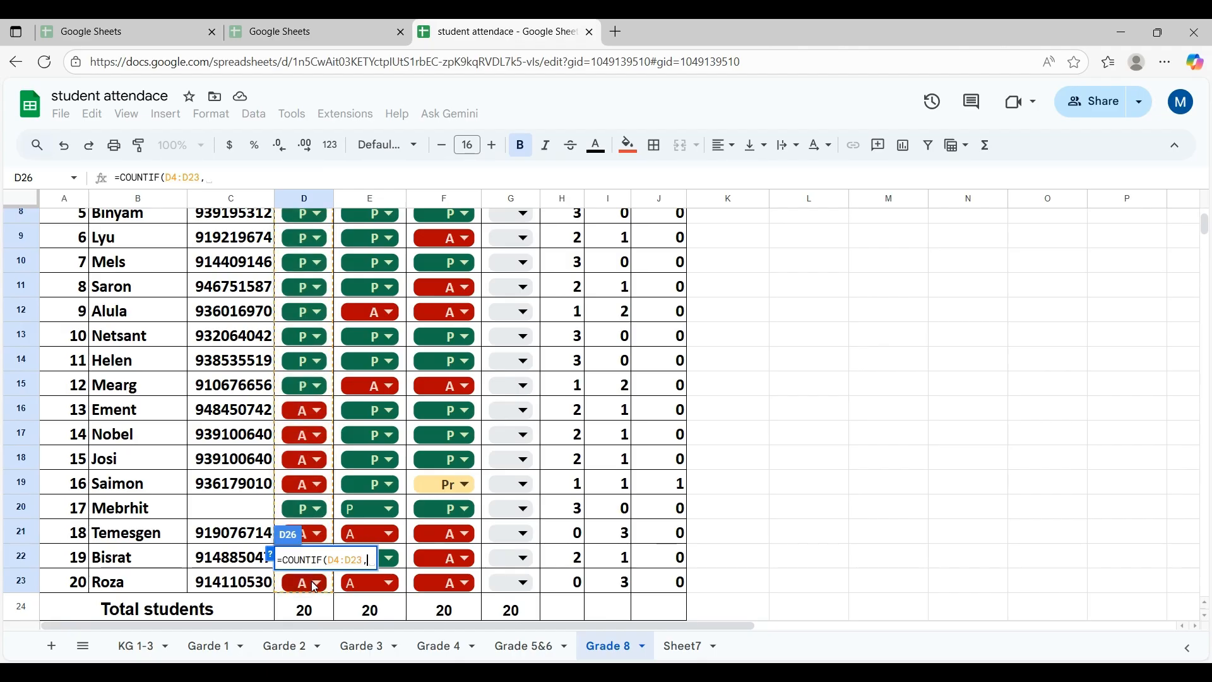
pyautogui.write('"A')
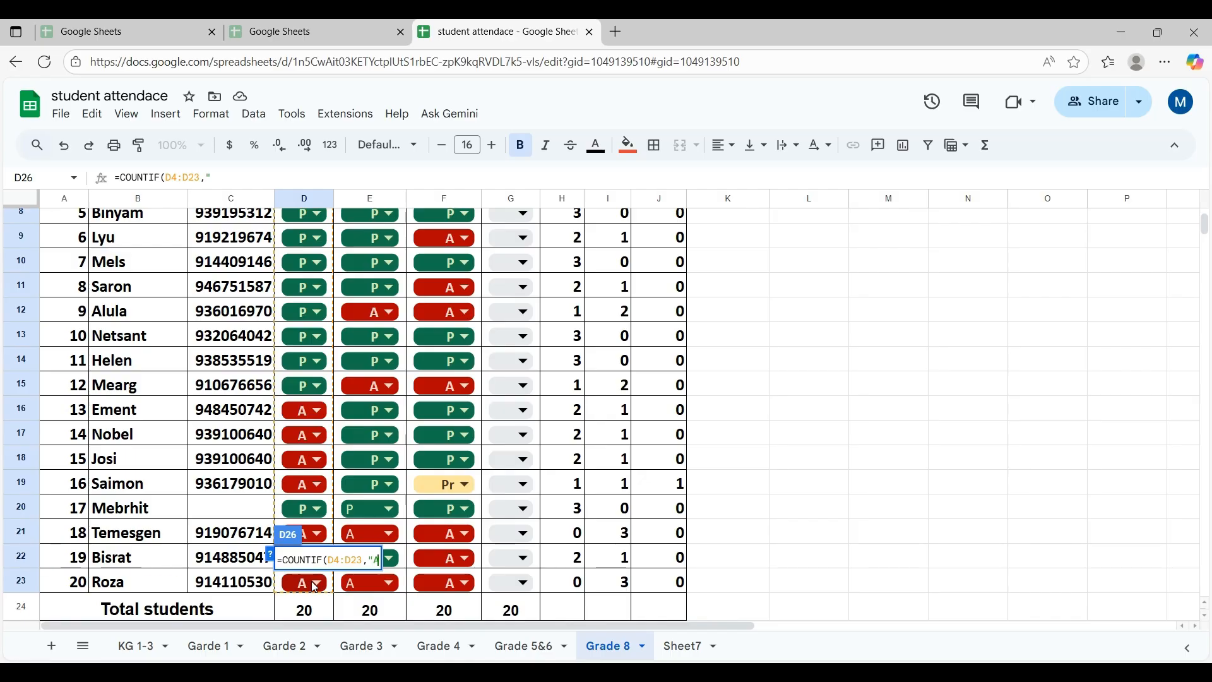
pyautogui.write('")')
pyautogui.press('Return')
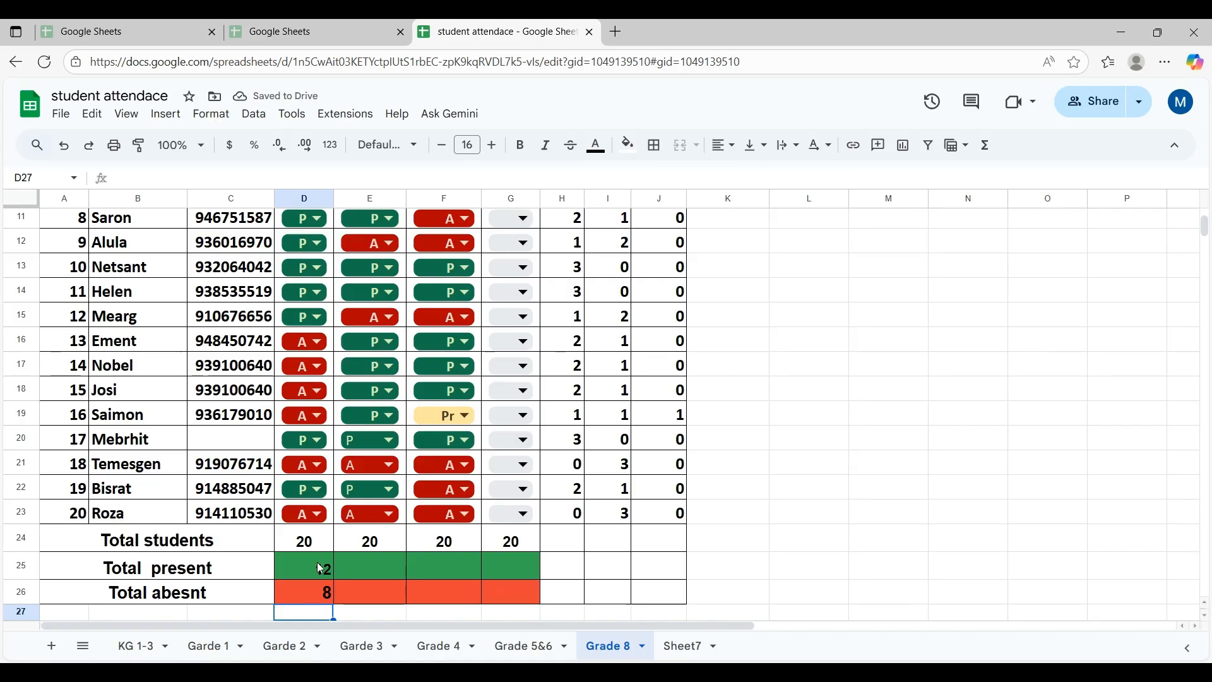
pyautogui.click(320, 568)
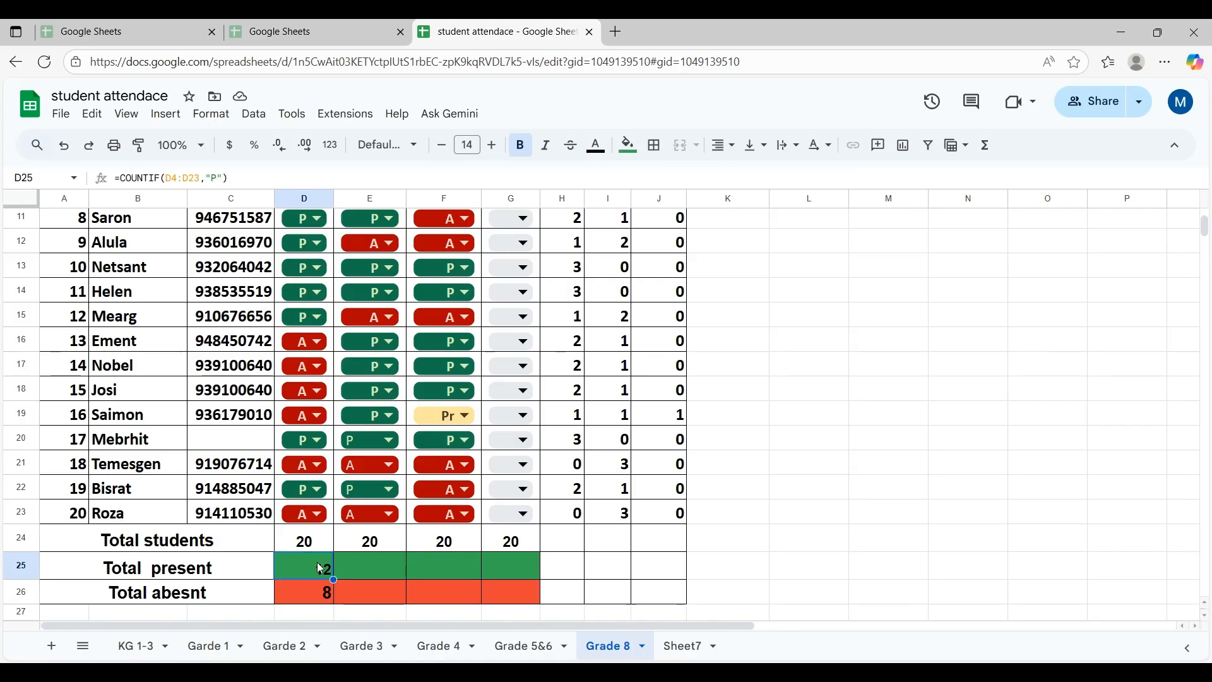